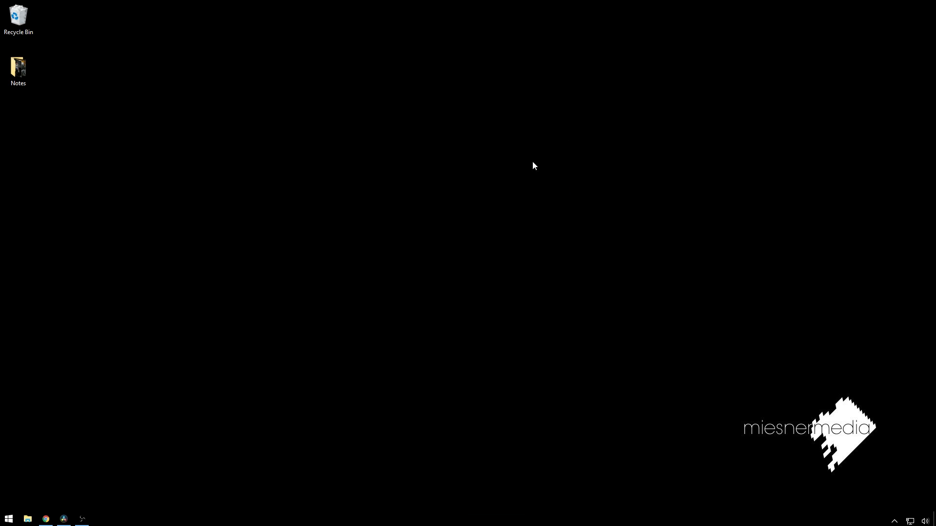
# - Switch to DaVinci Resolve, scrub through the portrait clip on the Color page, and select its only node
pyautogui.click(64, 519)
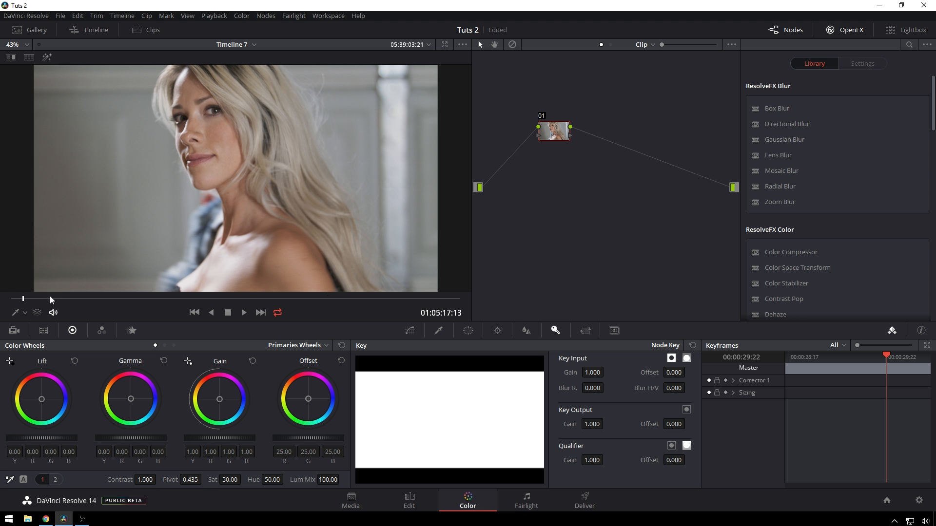
pyautogui.moveTo(49, 299); pyautogui.dragTo(350, 298)
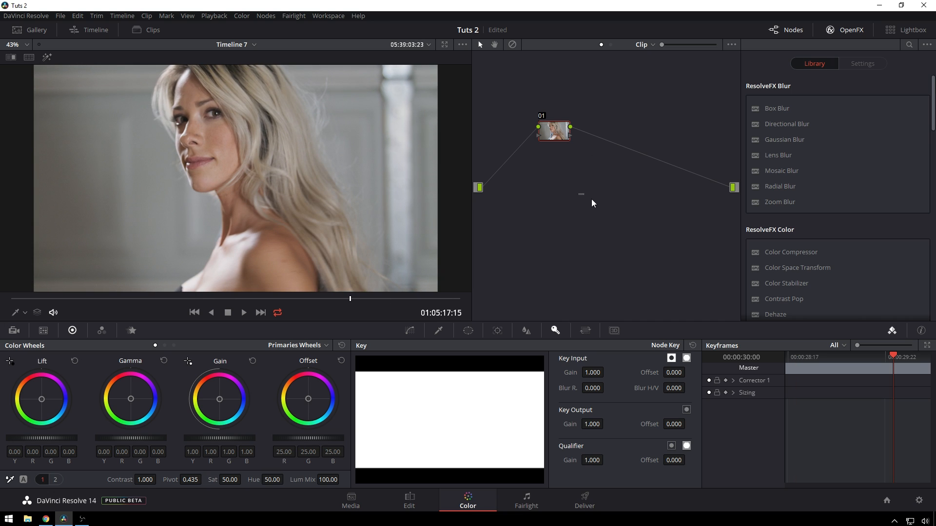
pyautogui.click(554, 130)
# - Set the project's color science to ACEScc in the Color Management settings and check the ACES version and transform options
pyautogui.click(919, 501)
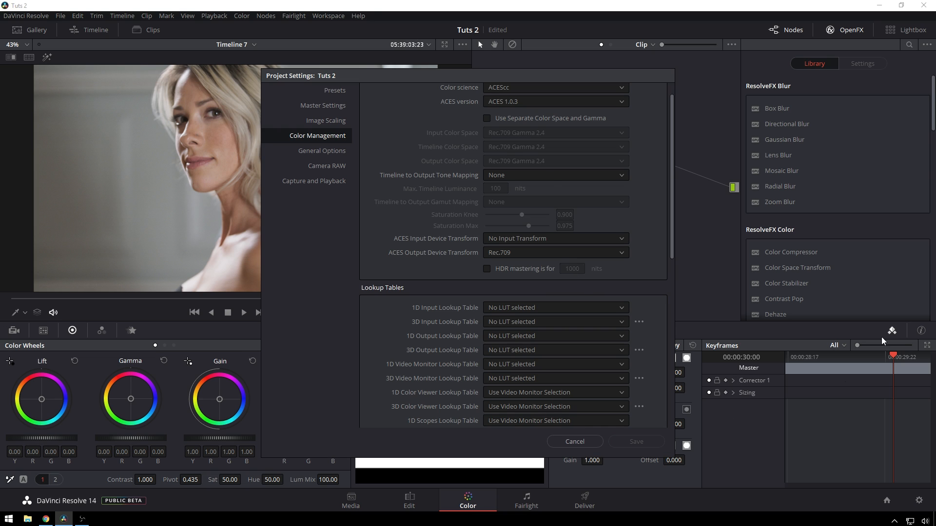
pyautogui.scroll(1, 405, 172)
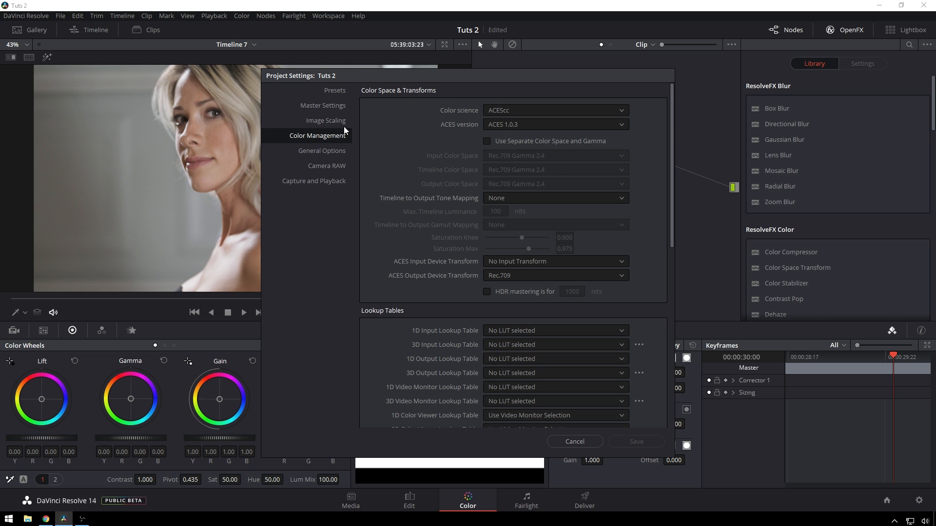
pyautogui.moveTo(394, 72)
pyautogui.mouseDown()
pyautogui.moveTo(371, 75)
pyautogui.moveTo(379, 81)
pyautogui.mouseUp()
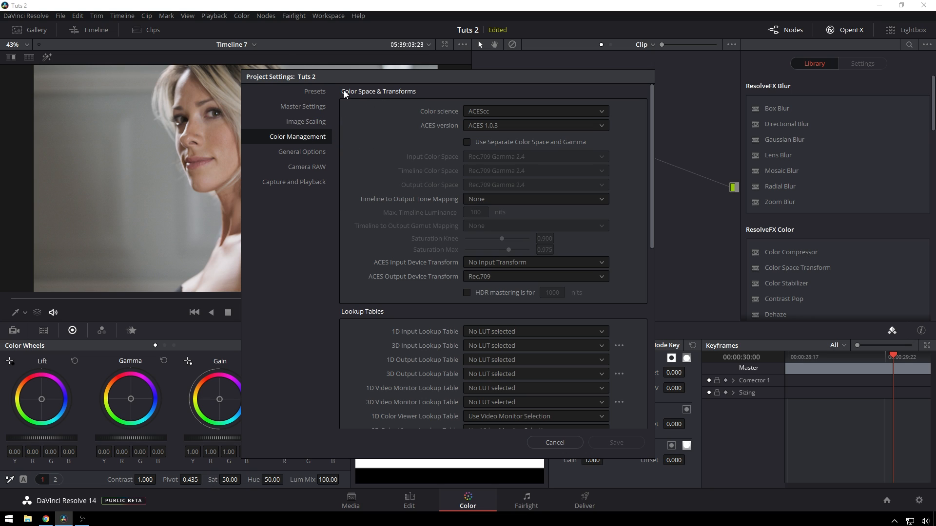
pyautogui.click(510, 112)
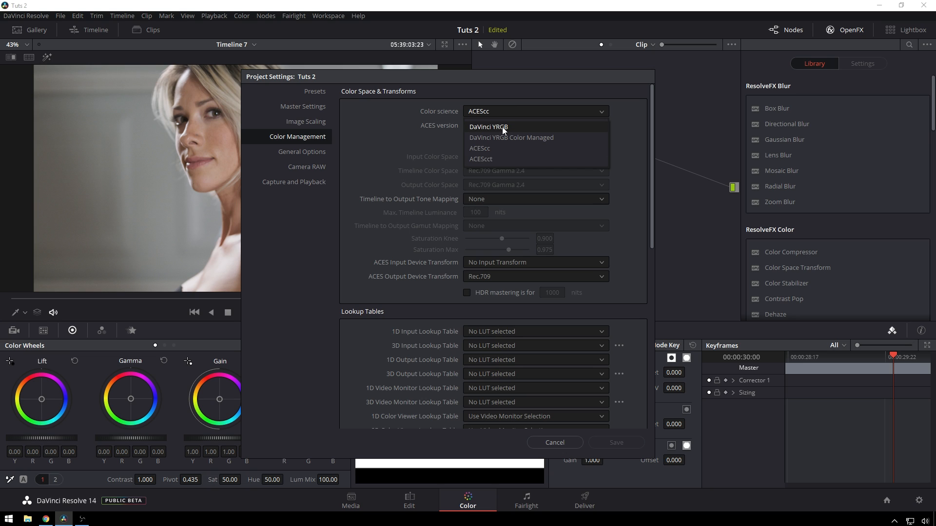
pyautogui.click(539, 149)
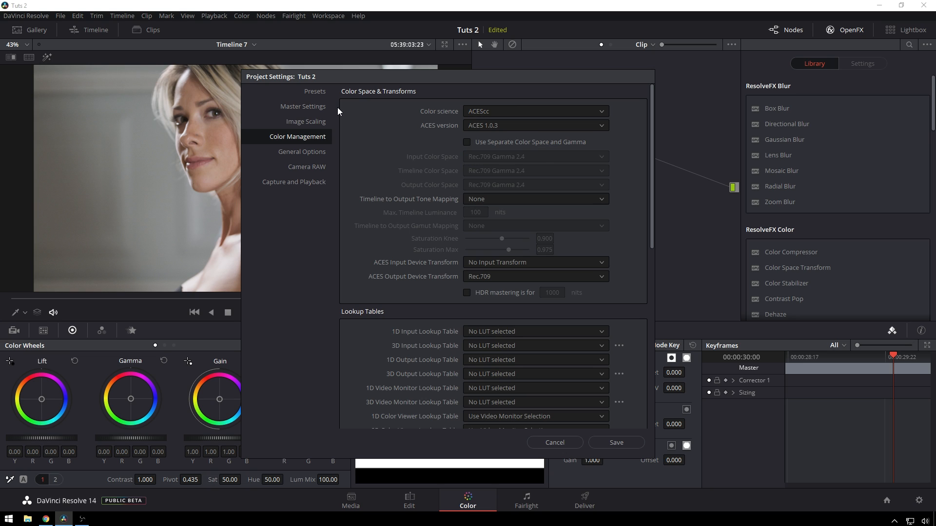
pyautogui.click(508, 127)
pyautogui.click(507, 127)
pyautogui.scroll(-3, 357, 143)
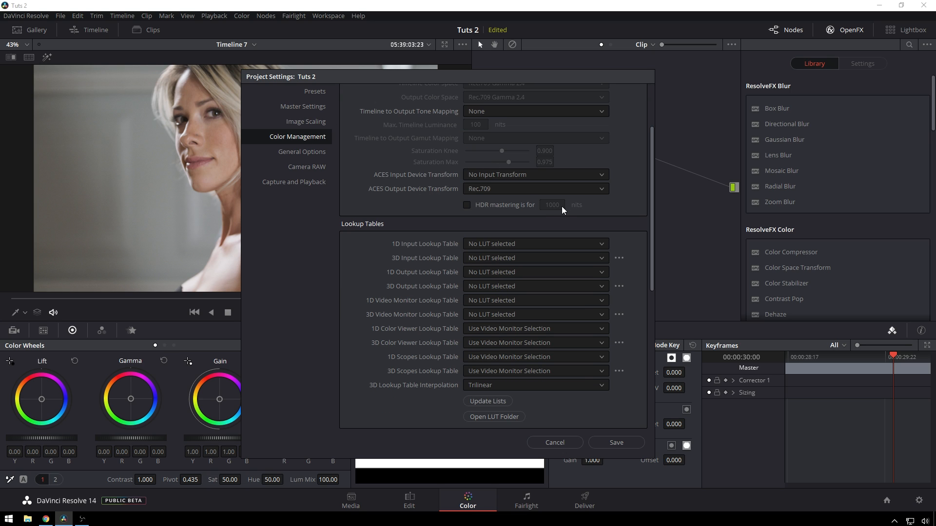
# - Change the ACES Output Device Transform to No Output Transform and save the project settings
pyautogui.click(510, 194)
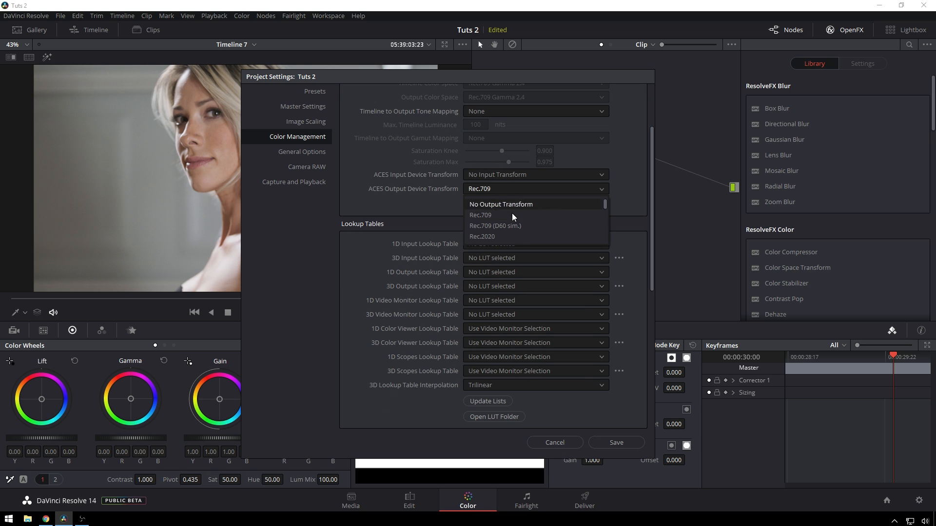
pyautogui.scroll(5, 510, 229)
pyautogui.click(507, 203)
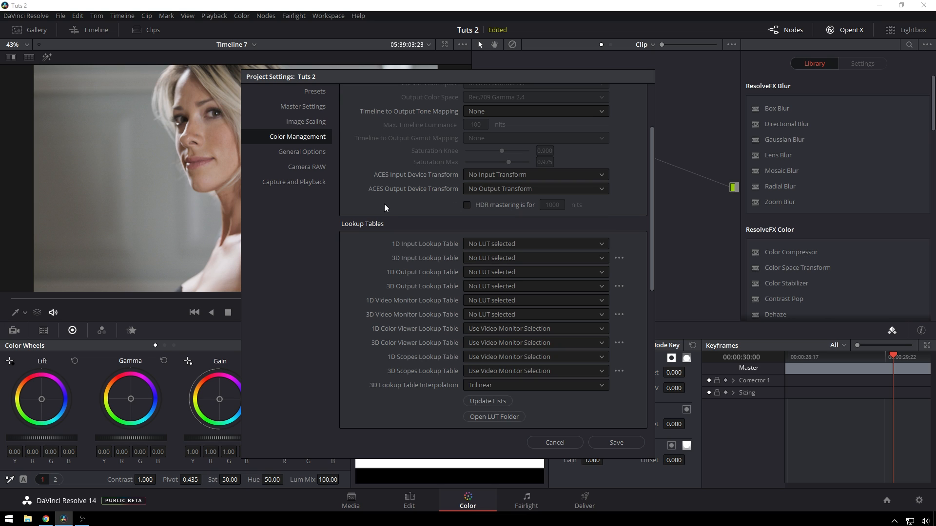
pyautogui.click(616, 442)
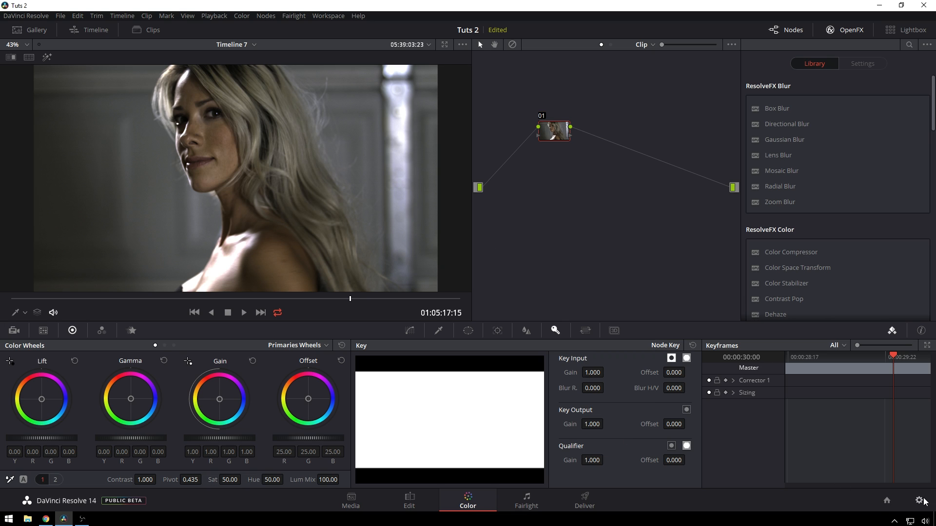
# - Set the ACES Output Device Transform to Rec.709 in the project settings and save them
pyautogui.click(922, 502)
pyautogui.click(557, 188)
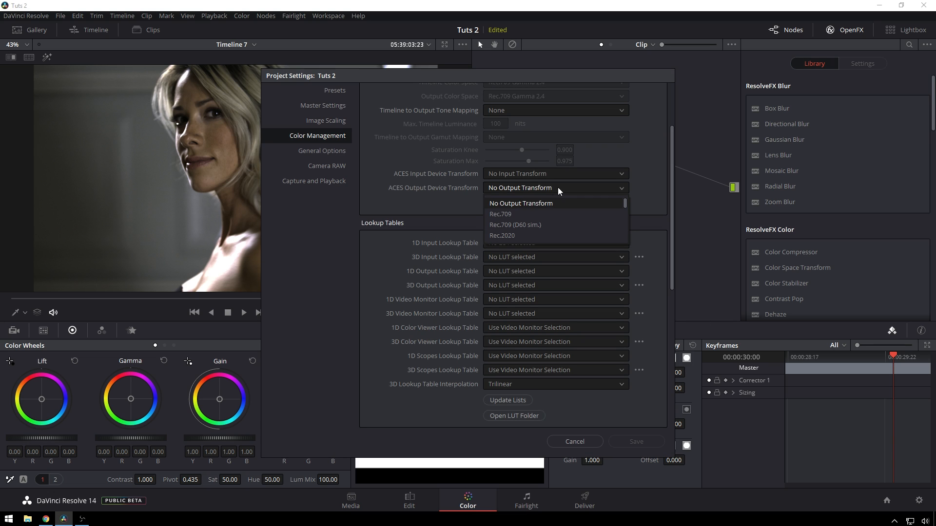
pyautogui.click(513, 214)
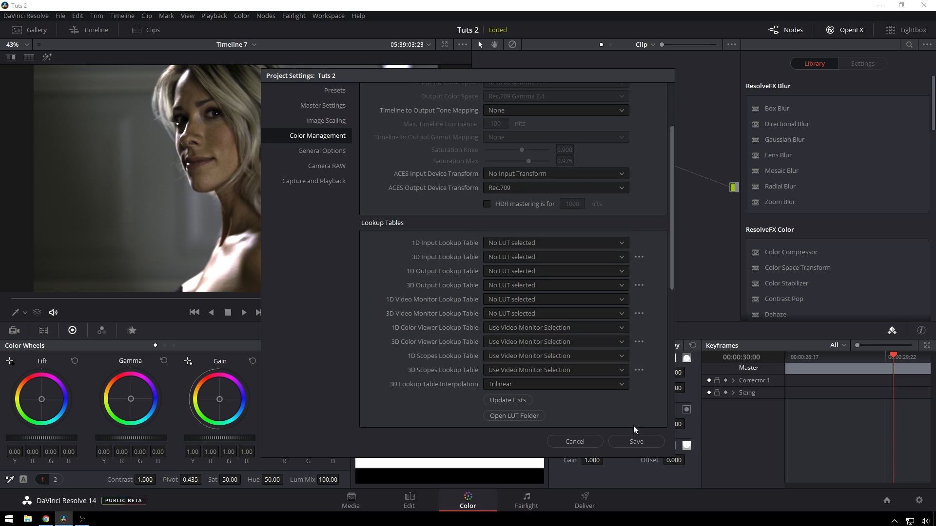
pyautogui.click(635, 441)
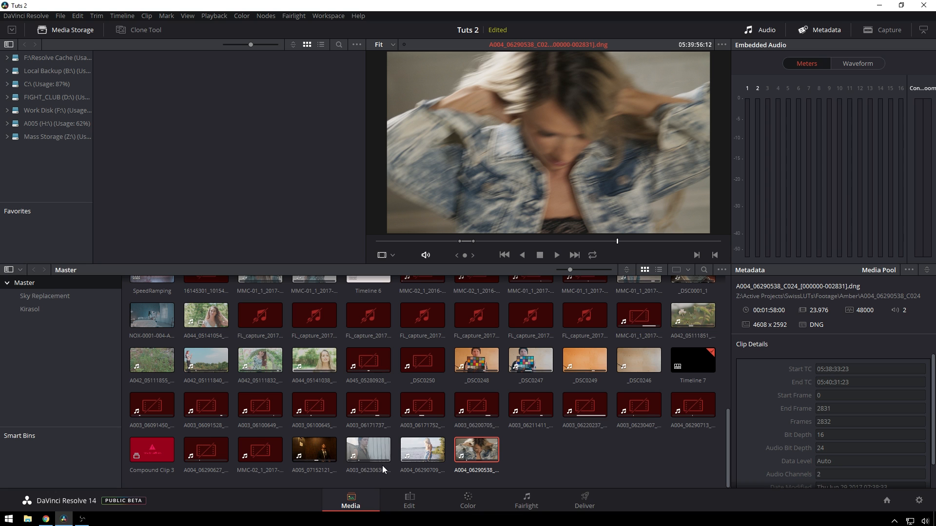
# - Apply the Blackmagic Design 4.6K Film ACES input transform to the last clip in the Media Pool and skim its footage
pyautogui.click(355, 500)
pyautogui.rightClick(478, 462)
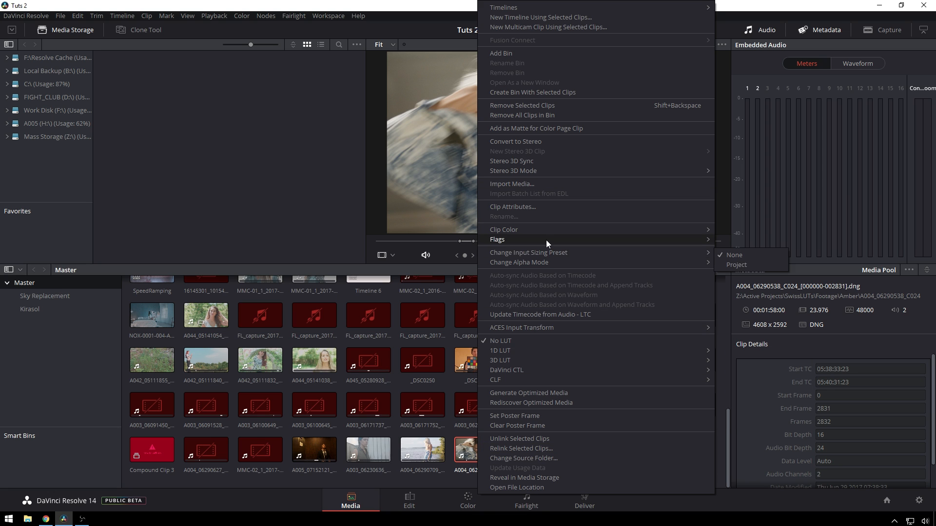
pyautogui.moveTo(541, 325)
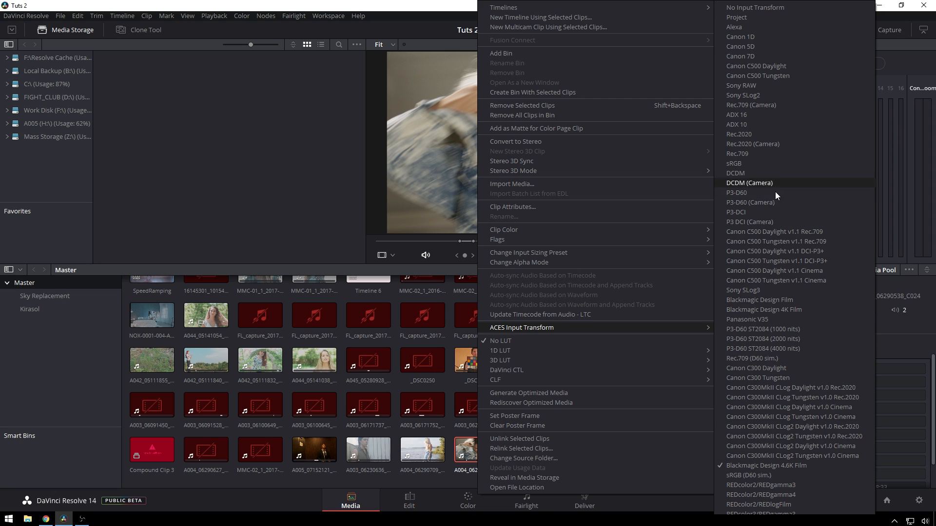
pyautogui.click(775, 467)
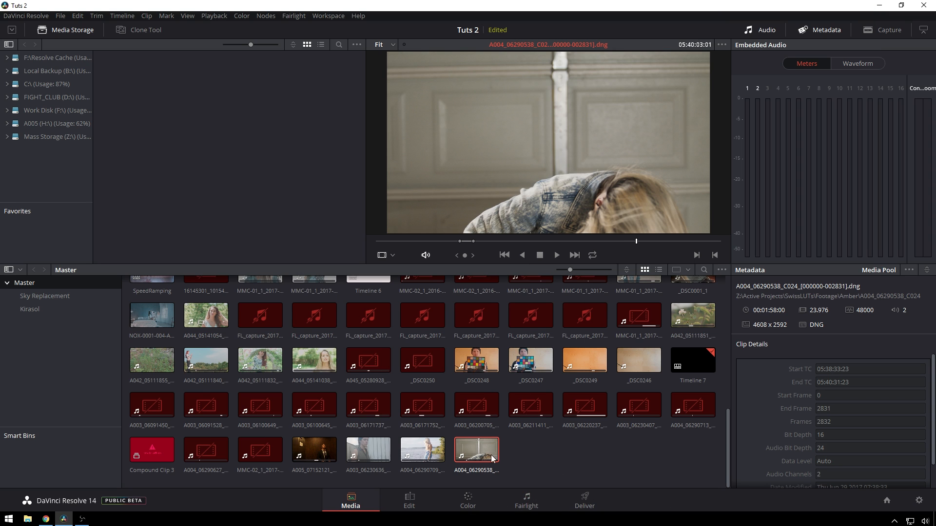
pyautogui.moveTo(648, 241); pyautogui.dragTo(676, 243)
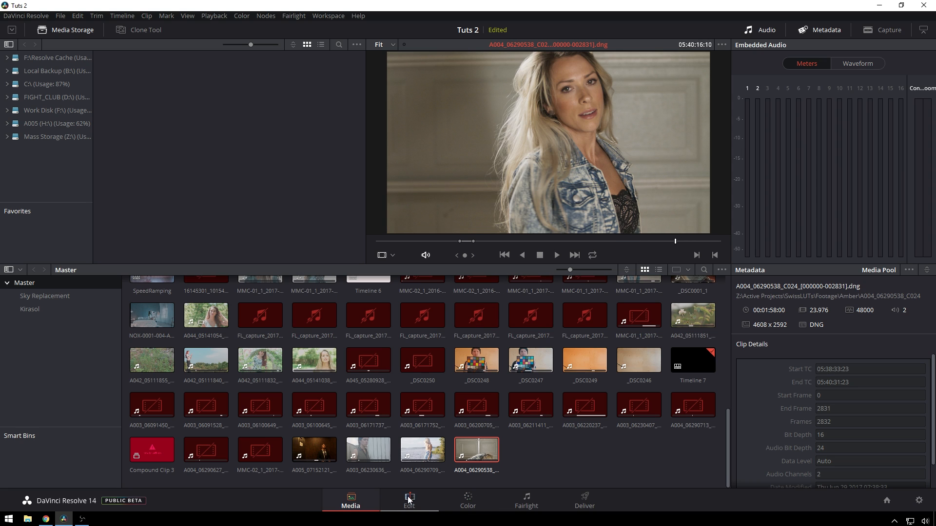
# - Return to the Color page, scrub the portrait clip, and review its Camera Raw settings before reopening the color wheels
pyautogui.click(478, 499)
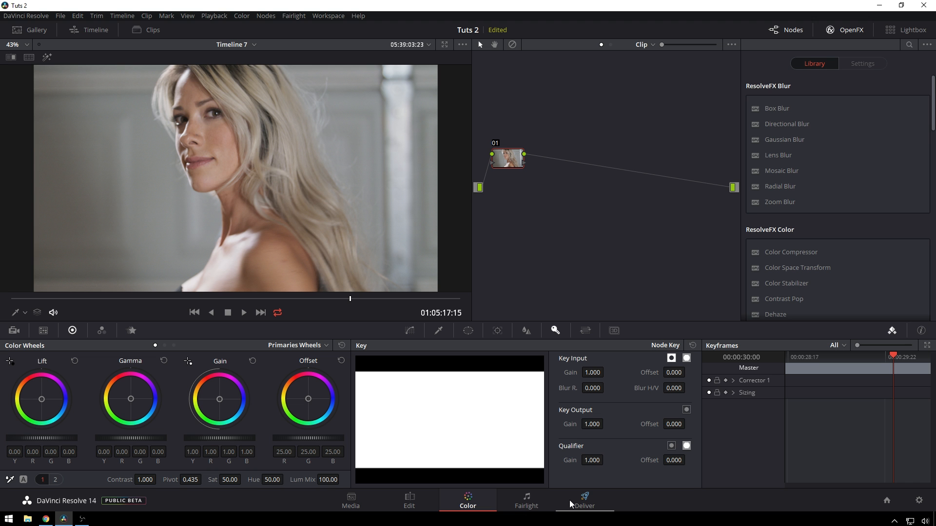
pyautogui.moveTo(13, 297); pyautogui.dragTo(393, 288)
pyautogui.click(21, 329)
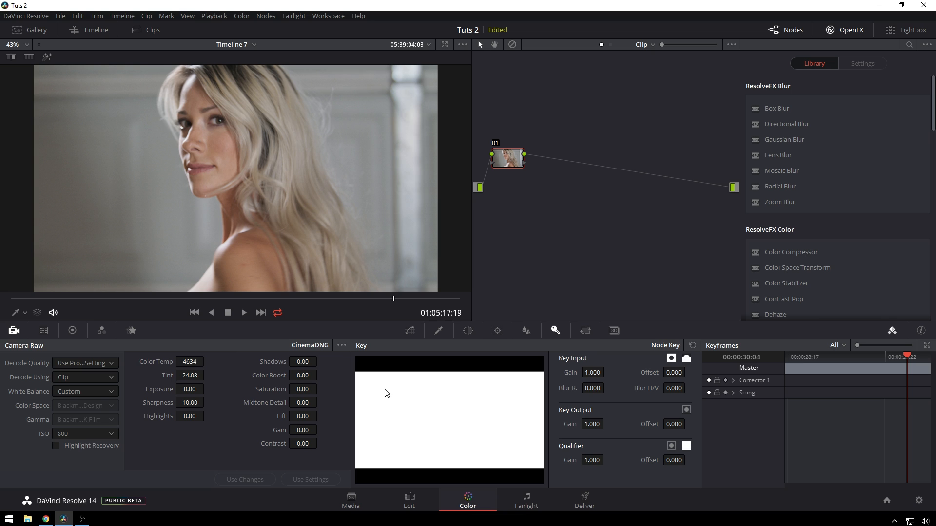
pyautogui.click(73, 332)
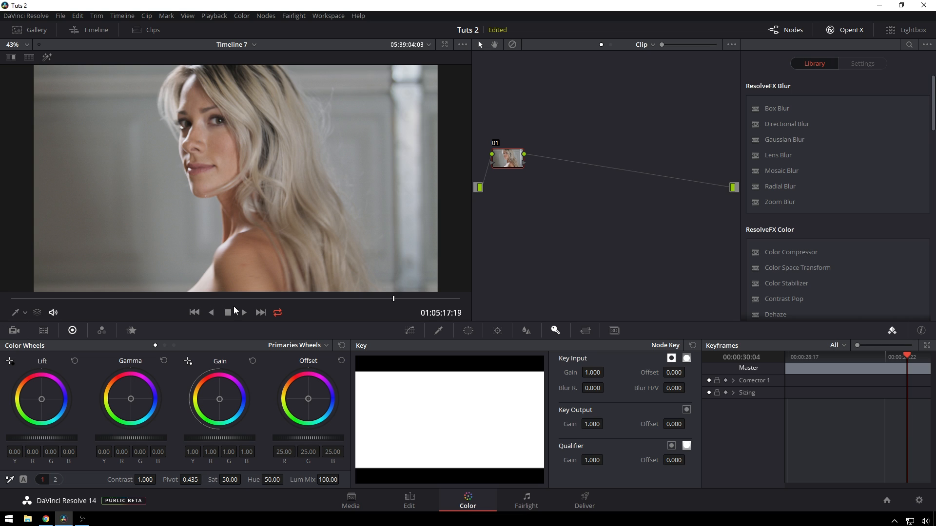
# - On the frame at 01:05:17:09, set the first node's contrast to 1.140 and pivot to 0.389, and strengthen its color
pyautogui.moveTo(332, 299); pyautogui.dragTo(300, 295)
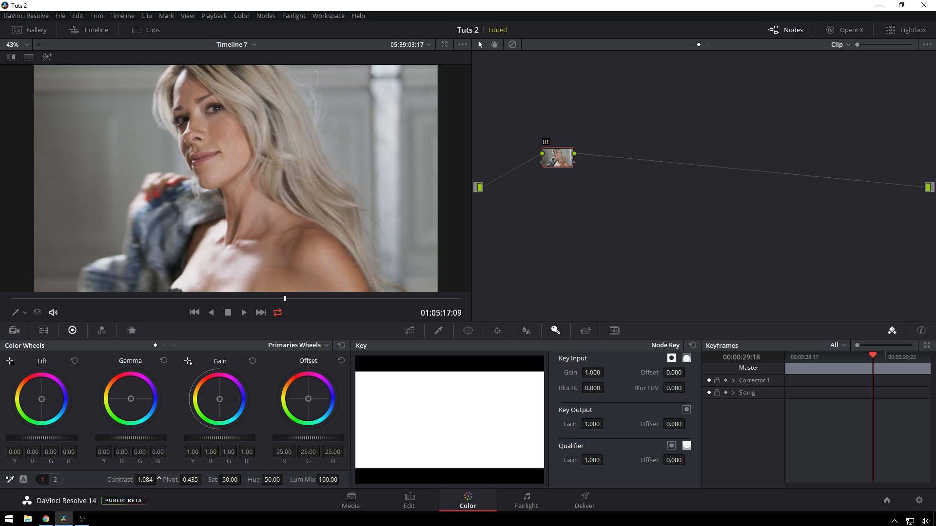
pyautogui.moveTo(145, 480); pyautogui.dragTo(200, 480)
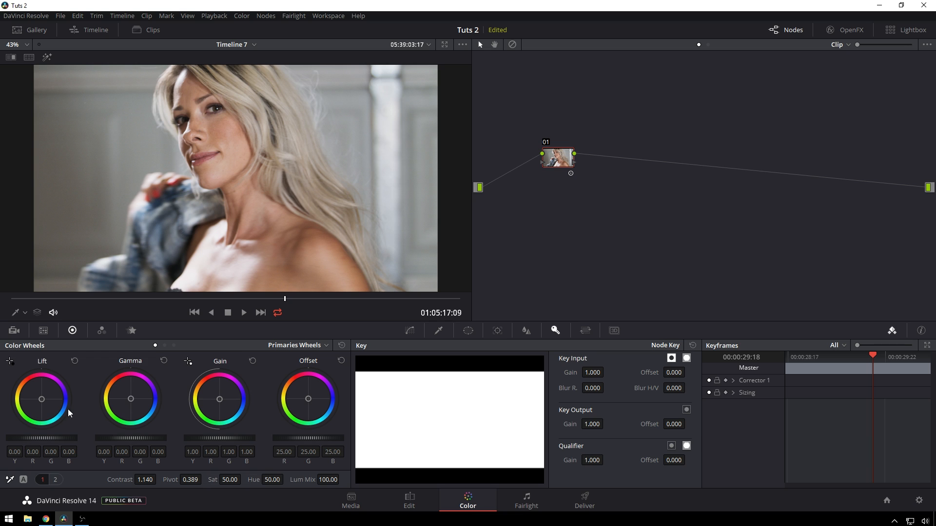
pyautogui.moveTo(216, 482); pyautogui.dragTo(243, 478)
# - Add a serial node after the first one and arrange both nodes side by side near the source input
pyautogui.hotkey('alt', 's')
pyautogui.moveTo(559, 158); pyautogui.dragTo(525, 144)
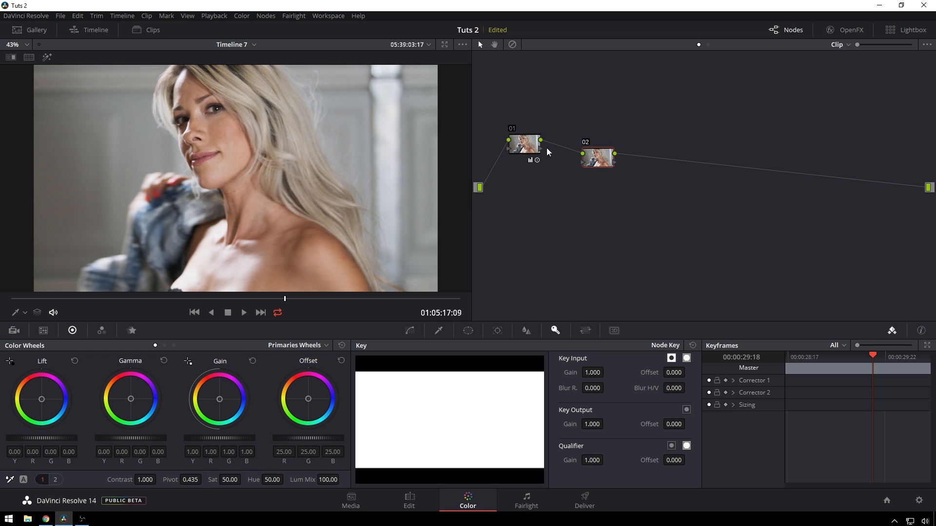
pyautogui.moveTo(598, 157); pyautogui.dragTo(588, 137)
# - Sample the woman's neck and cheek skin with the HSL qualifier on the second node, with the selection highlighted
pyautogui.click(438, 330)
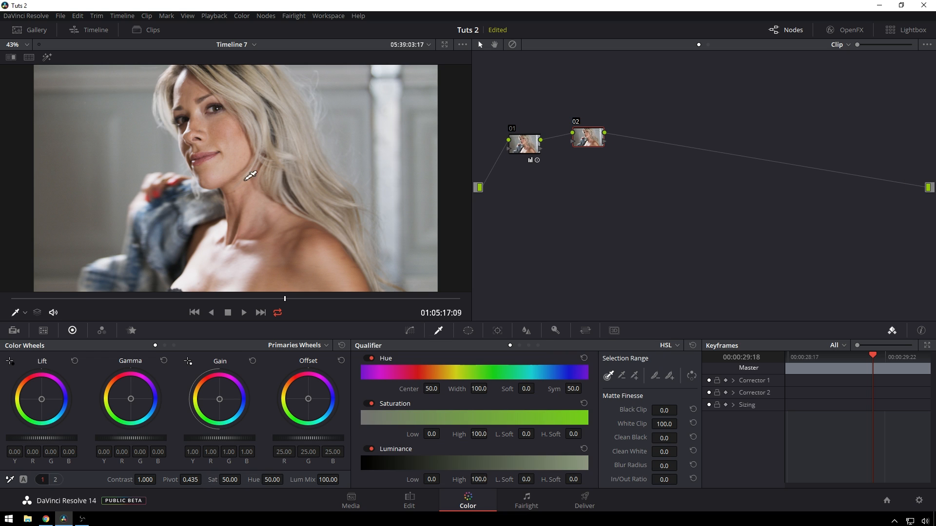
pyautogui.moveTo(242, 168); pyautogui.dragTo(253, 201)
pyautogui.hotkey('shift', 'h')
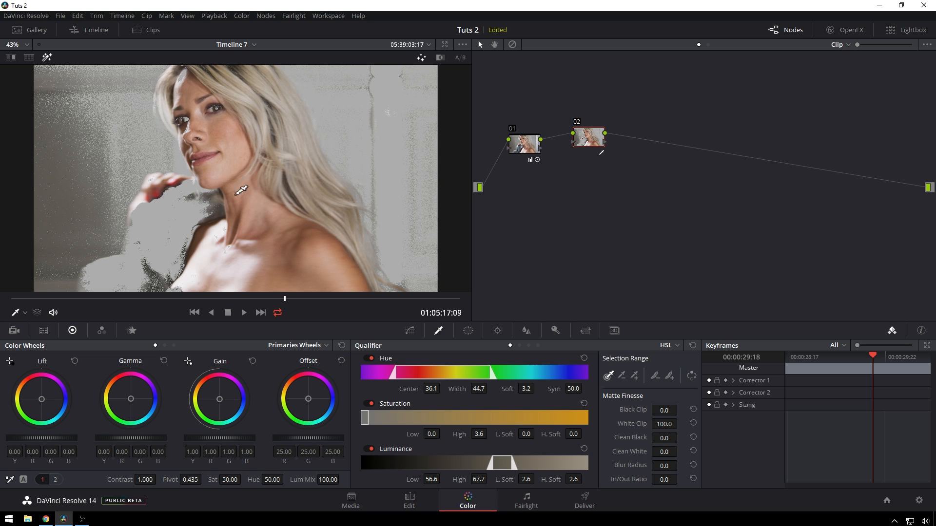
pyautogui.moveTo(236, 138); pyautogui.dragTo(229, 122)
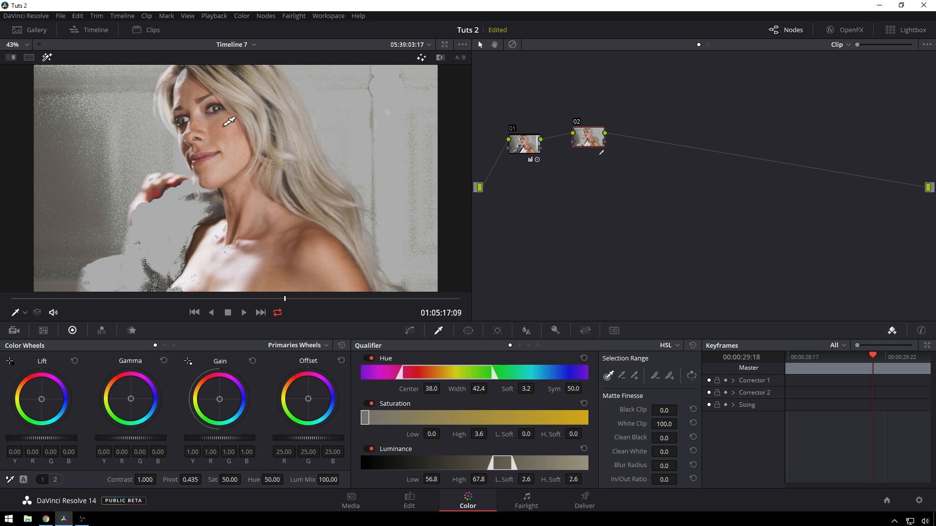
# - Refine the skin key to hue center 35.4 and width 12.2, saturation low 0.5 with low softness 0.9, and luminance 57.3 to 87.2
pyautogui.moveTo(416, 438)
pyautogui.mouseDown()
pyautogui.moveTo(425, 438)
pyautogui.moveTo(414, 438)
pyautogui.mouseUp()
pyautogui.moveTo(423, 480); pyautogui.dragTo(424, 480)
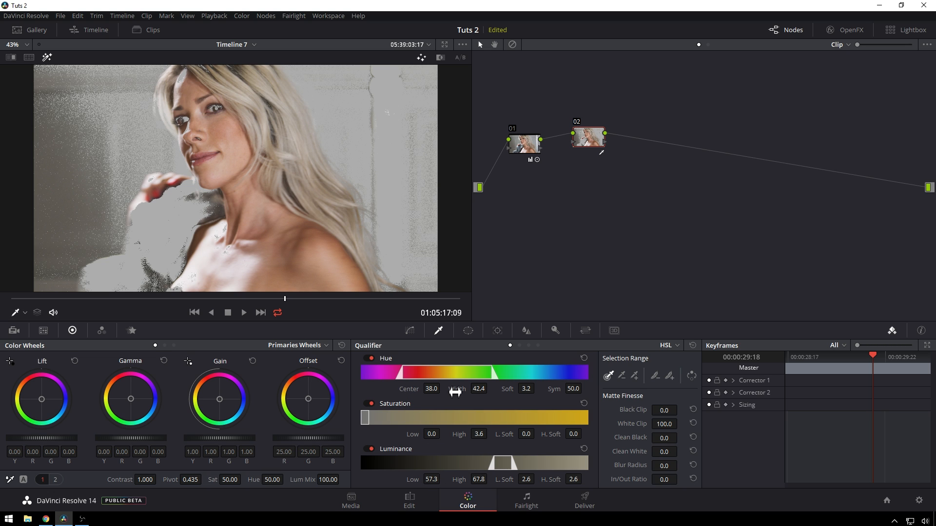
pyautogui.moveTo(479, 389); pyautogui.dragTo(464, 389)
pyautogui.moveTo(431, 389); pyautogui.dragTo(430, 389)
pyautogui.moveTo(415, 436); pyautogui.dragTo(417, 436)
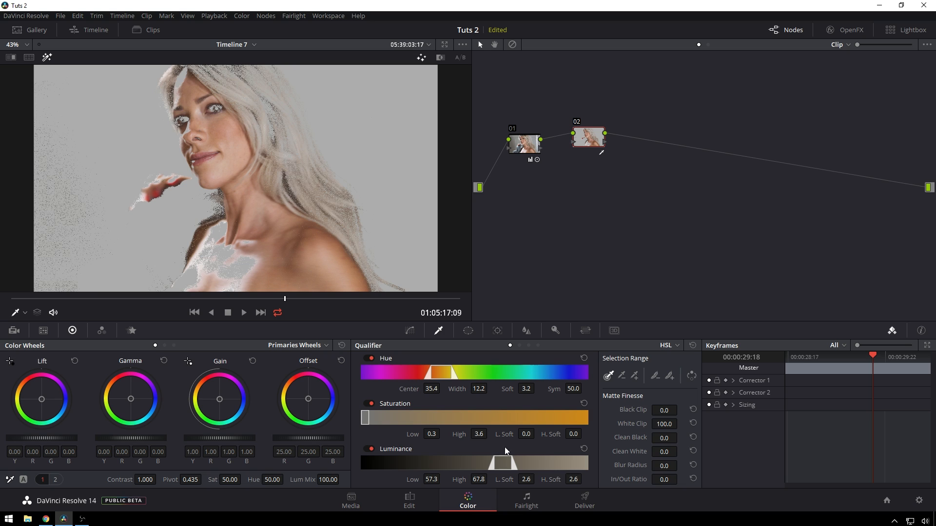
pyautogui.moveTo(503, 435); pyautogui.dragTo(508, 435)
pyautogui.moveTo(432, 434); pyautogui.dragTo(433, 434)
pyautogui.moveTo(478, 480); pyautogui.dragTo(492, 480)
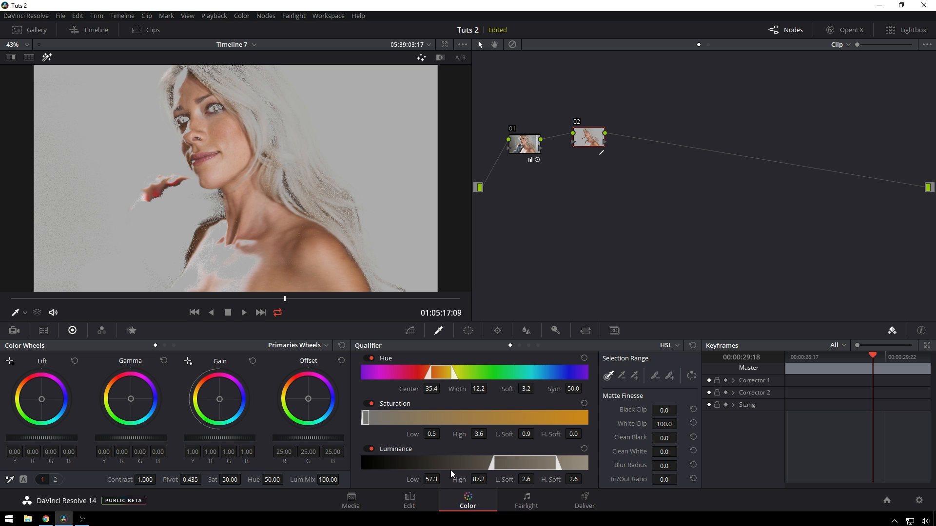
# - Compare the skin key with highlighting on and off, and set its matte blur radius to 21.0
pyautogui.hotkey('shift', 'h')
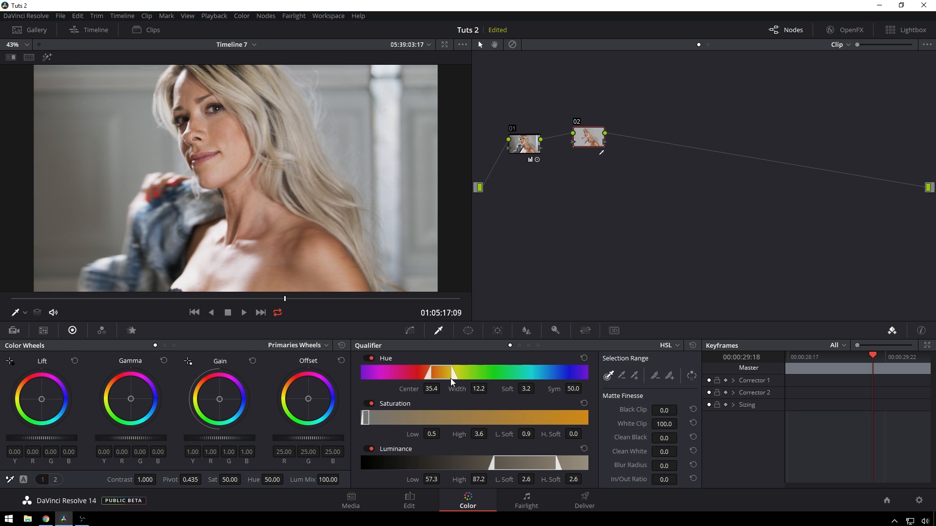
pyautogui.hotkey('shift', 'h')
pyautogui.hotkey('shift', 'h')
pyautogui.hotkey('shift', 'h')
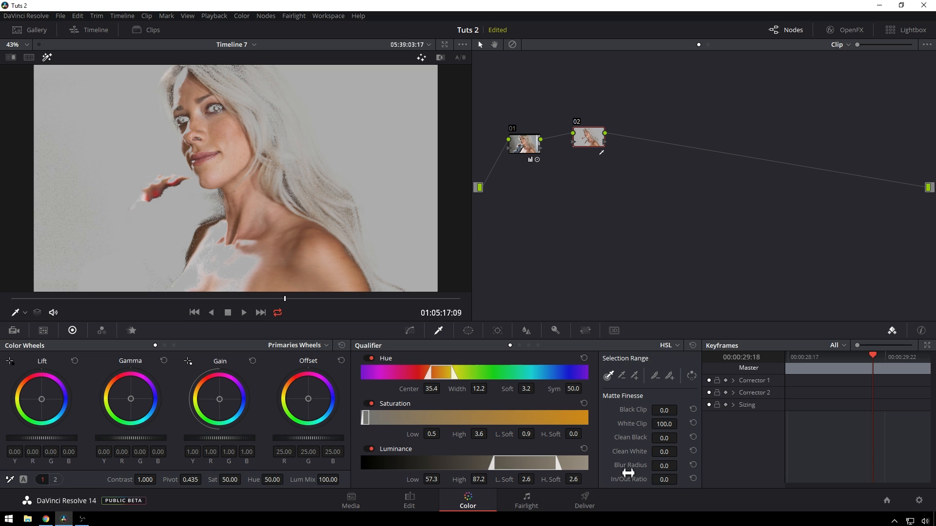
pyautogui.moveTo(628, 466)
pyautogui.mouseDown()
pyautogui.moveTo(680, 464)
pyautogui.moveTo(641, 469)
pyautogui.mouseUp()
pyautogui.hotkey('shift', 'h')
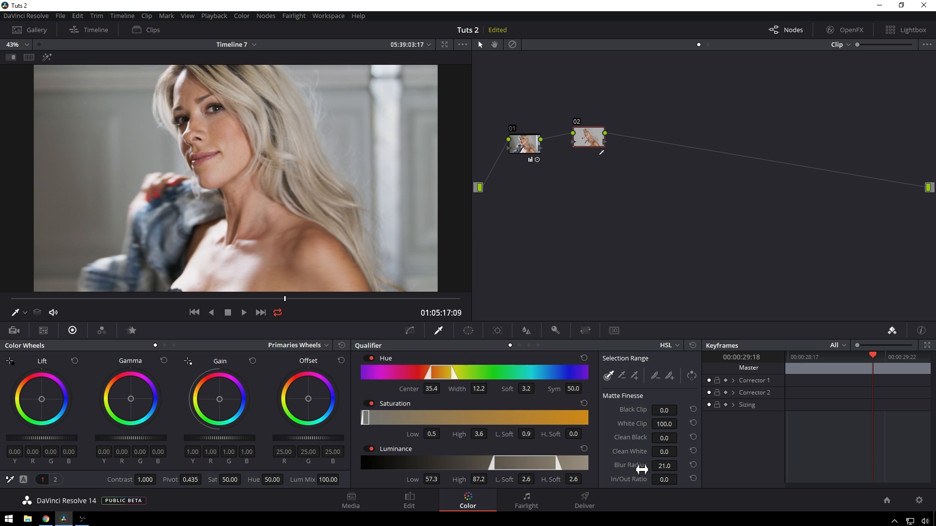
# - Adjust the qualified skin's contrast, set its midtone detail to -44.00, and inspect the face up close
pyautogui.moveTo(117, 481); pyautogui.dragTo(204, 480)
pyautogui.click(56, 480)
pyautogui.moveTo(168, 484); pyautogui.dragTo(157, 484)
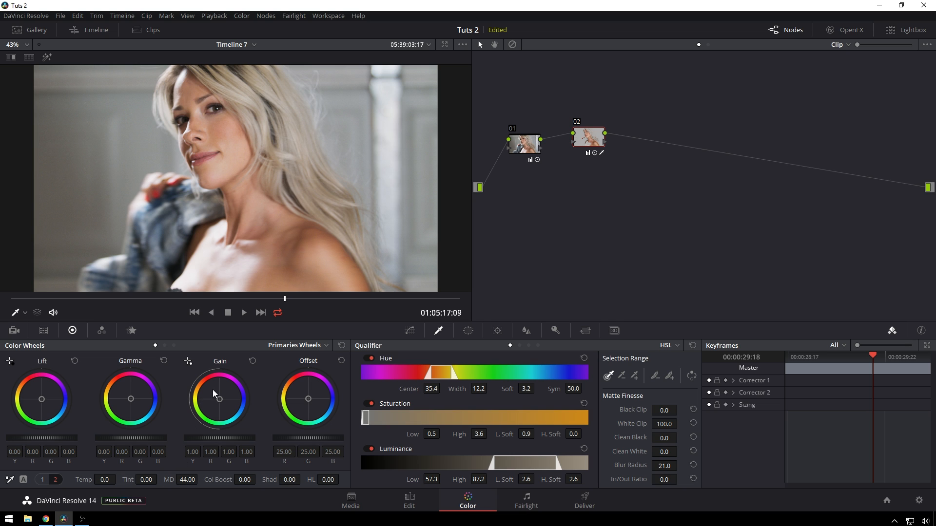
pyautogui.scroll(5, 289, 194)
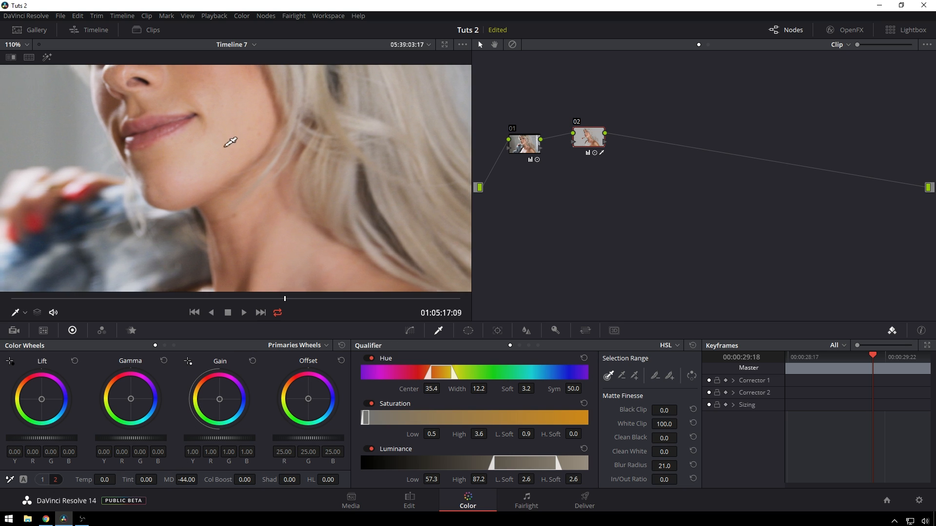
# - Compare the face up close with the skin-softening node repeatedly disabled and enabled
pyautogui.moveTo(224, 145); pyautogui.dragTo(254, 217)
pyautogui.hotkey('ctrl', 'd')
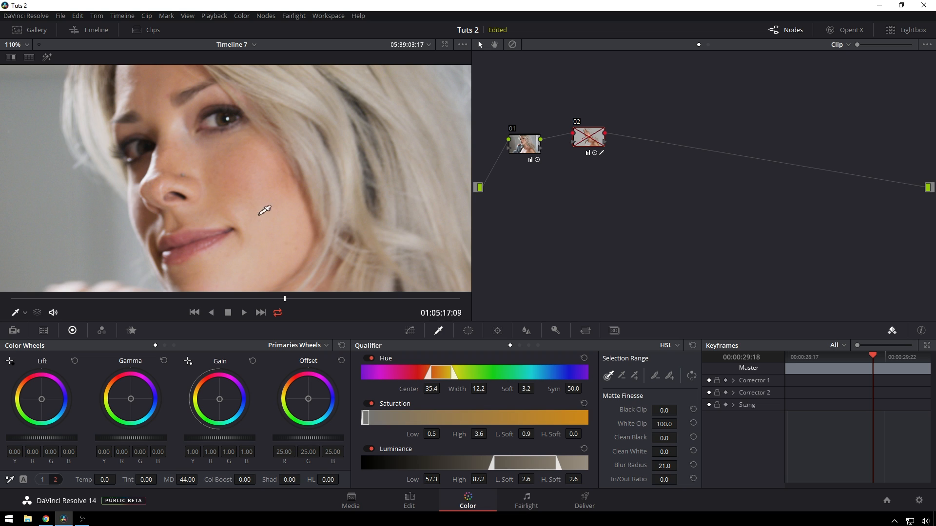
pyautogui.hotkey('ctrl', 'd')
pyautogui.hotkey('ctrl', 'd')
pyautogui.hotkey('ctrl', 'd')
pyautogui.hotkey('ctrl', 'd')
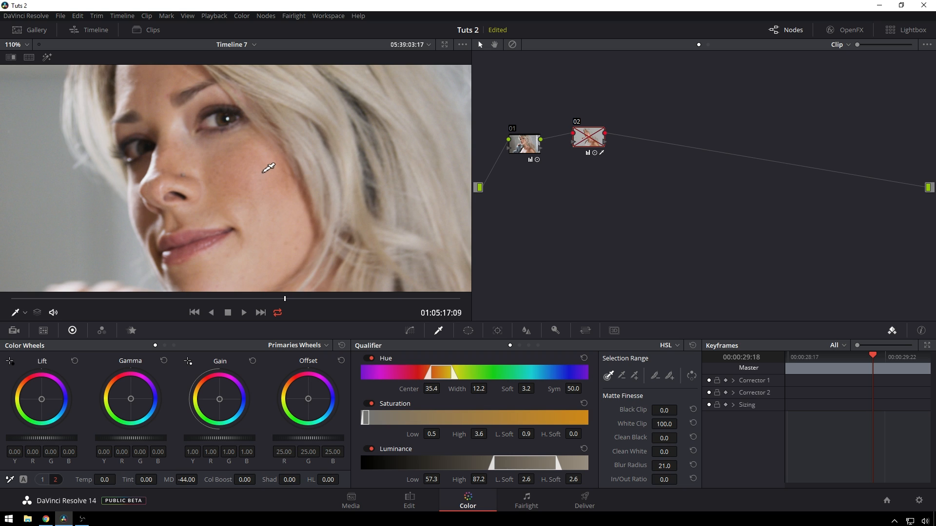
pyautogui.hotkey('ctrl', 'd')
pyautogui.hotkey('ctrl', 'd')
pyautogui.hotkey('ctrl', 'd')
pyautogui.hotkey('ctrl', 'd')
pyautogui.hotkey('ctrl', 'd')
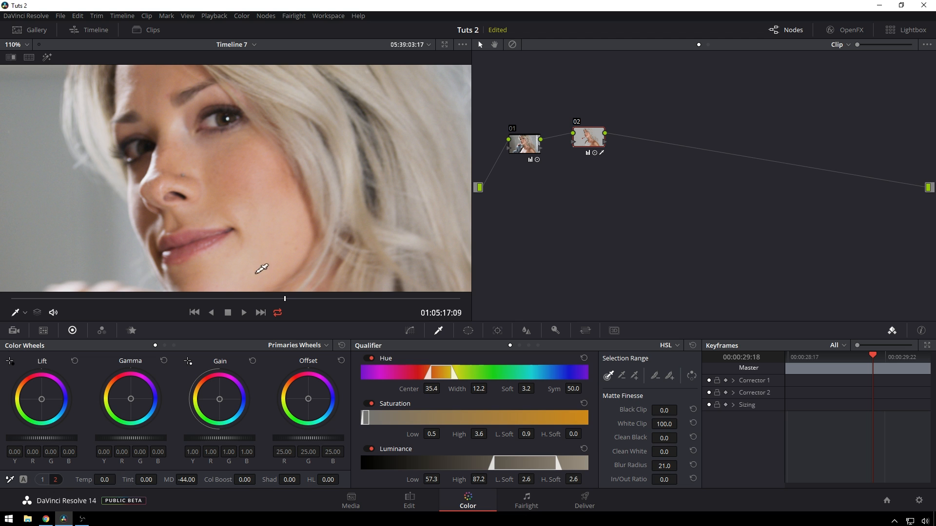
# - Add an outside node after the skin node to affect everything but the skin, and adjust its gamma color balance
pyautogui.moveTo(291, 300); pyautogui.dragTo(241, 299)
pyautogui.scroll(-4, 264, 155)
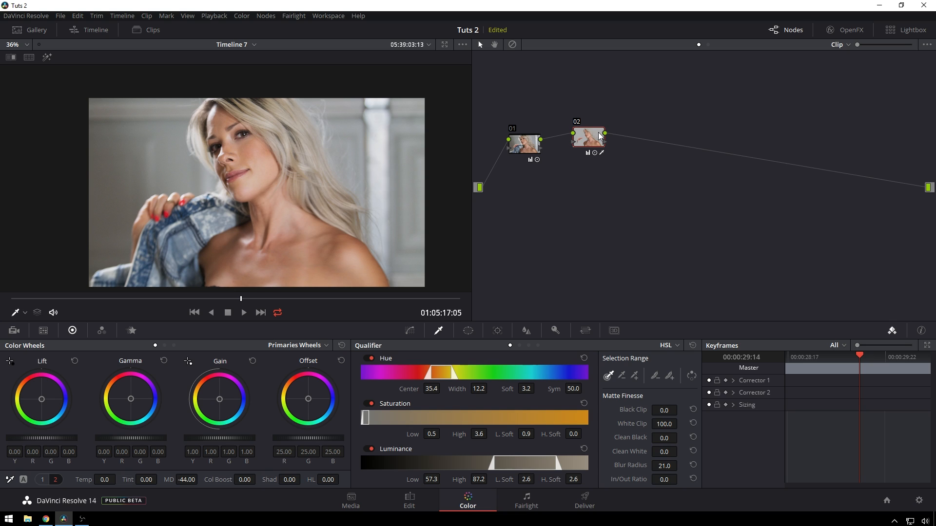
pyautogui.hotkey('alt', 's')
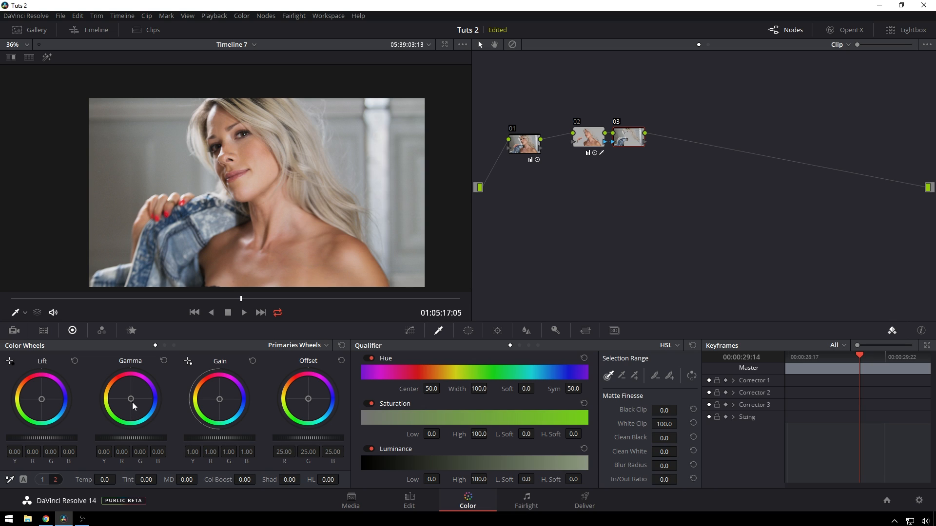
pyautogui.moveTo(134, 406); pyautogui.dragTo(134, 407)
# - Add another node and shift the denim jacket's blues toward teal with a Hue Vs Hue point at input hue 73.68, rotated 19.29
pyautogui.hotkey('alt', 's')
pyautogui.click(410, 331)
pyautogui.click(529, 346)
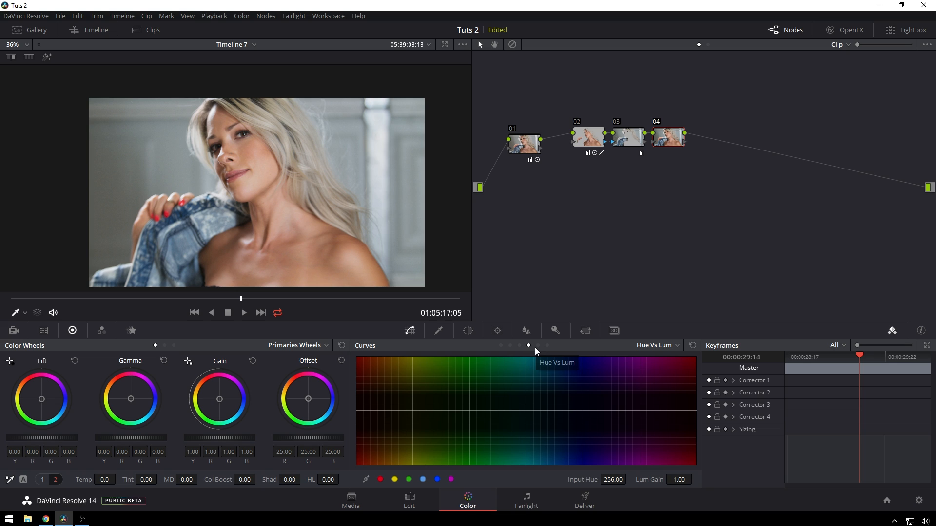
pyautogui.click(510, 346)
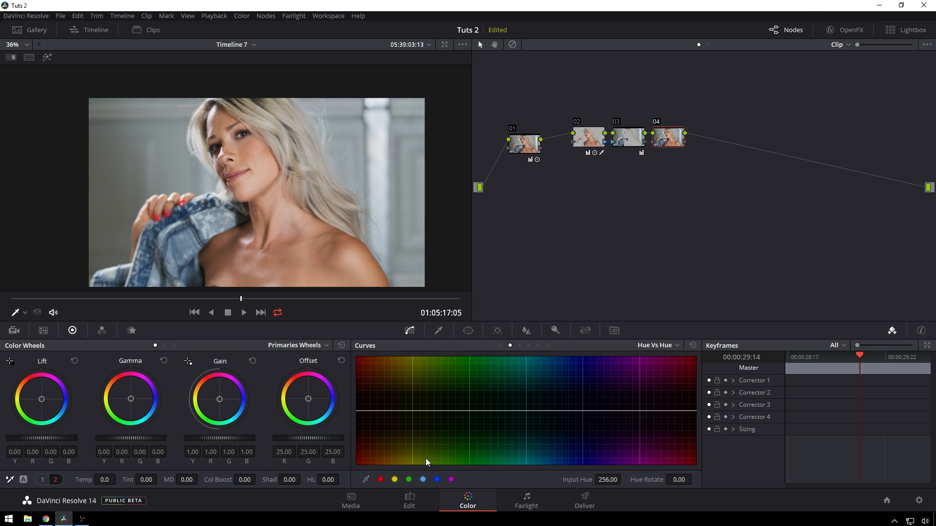
pyautogui.click(366, 480)
pyautogui.rightClick(583, 411)
pyautogui.rightClick(640, 411)
pyautogui.moveTo(525, 411); pyautogui.dragTo(524, 406)
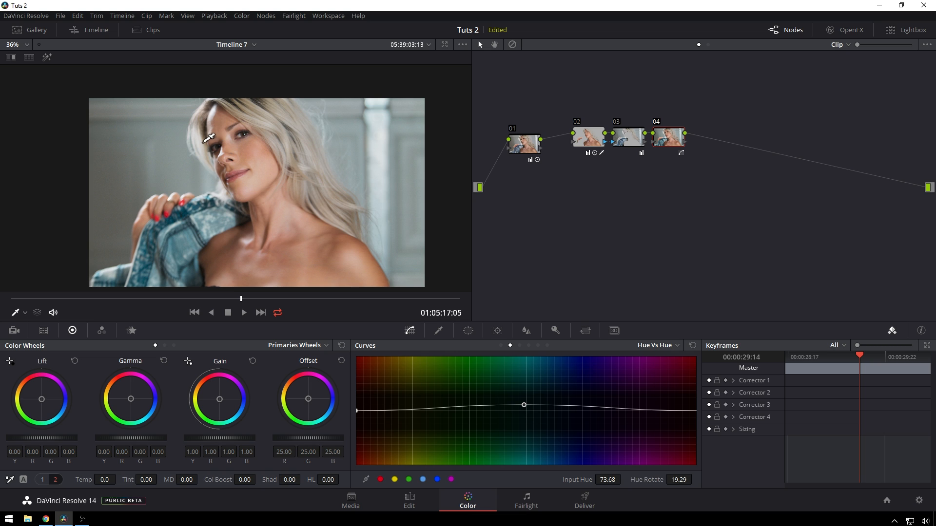
# - Set the saturation of the qualified skin node 02 to 41.20
pyautogui.scroll(5, 246, 146)
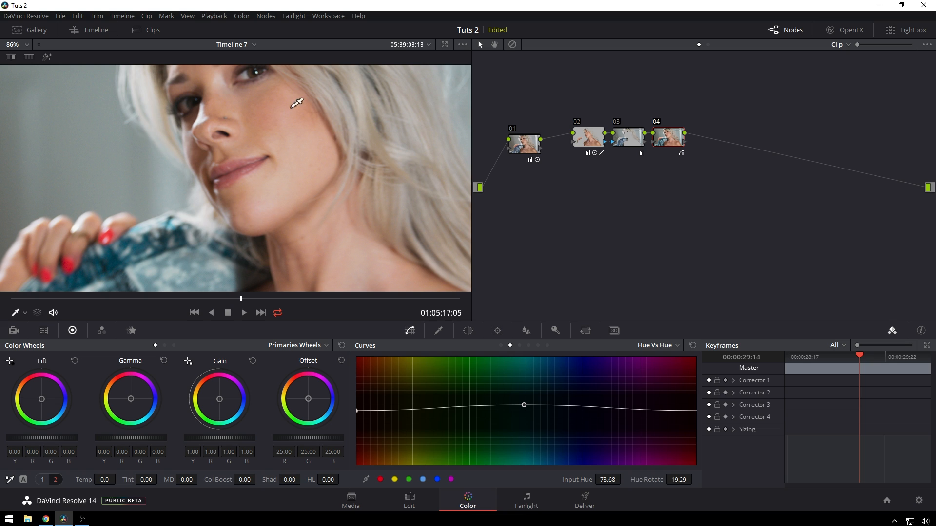
pyautogui.click(600, 137)
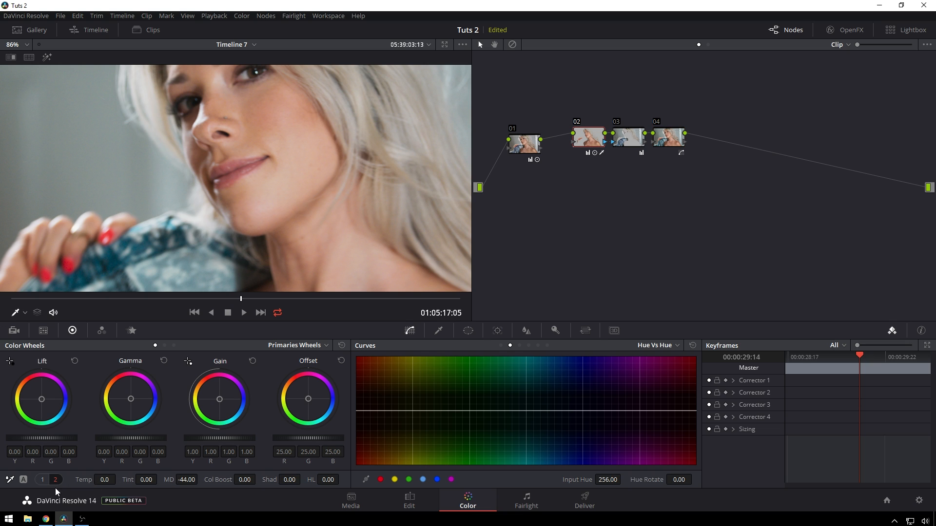
pyautogui.click(43, 480)
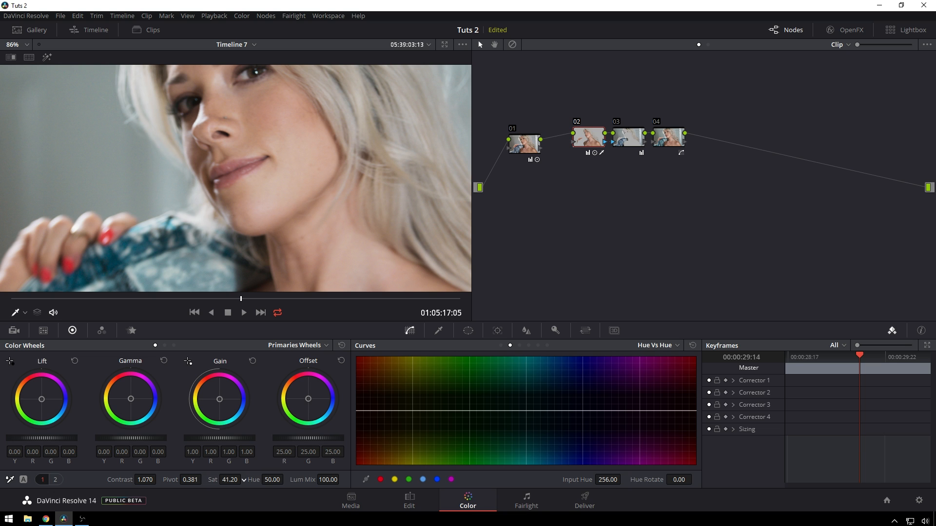
pyautogui.scroll(-5, 299, 147)
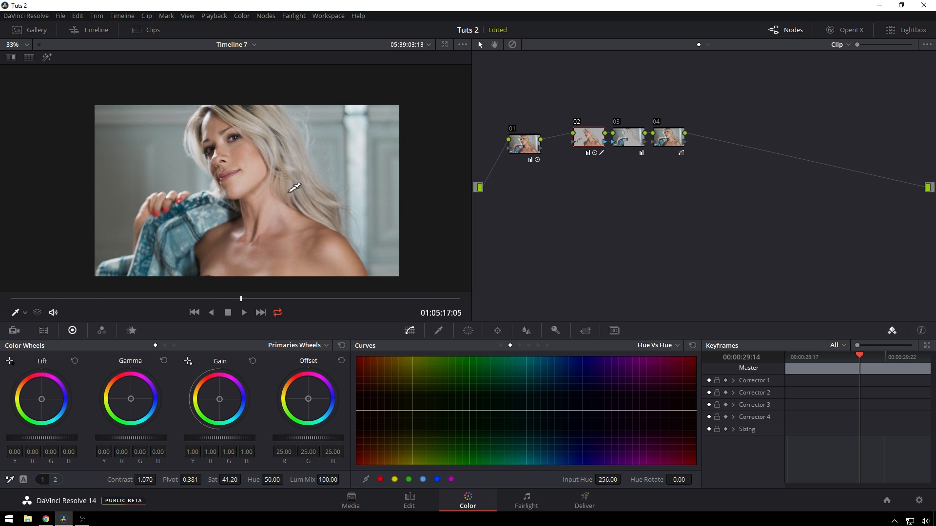
pyautogui.scroll(1, 292, 187)
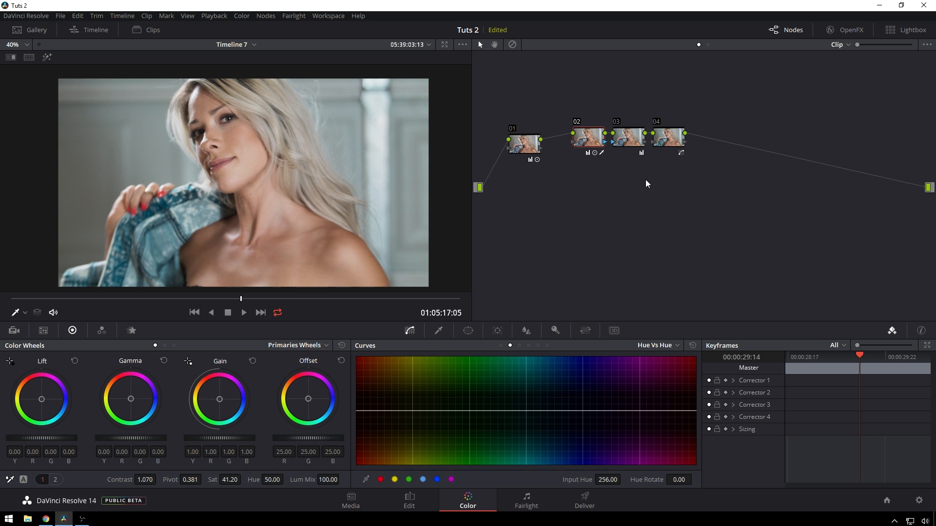
# - Add a serial node after node 04 and fit a circle window around her left eye, about size 29.53, aspect 70.43 and rotation -24.93
pyautogui.click(668, 142)
pyautogui.moveTo(351, 301); pyautogui.dragTo(224, 302)
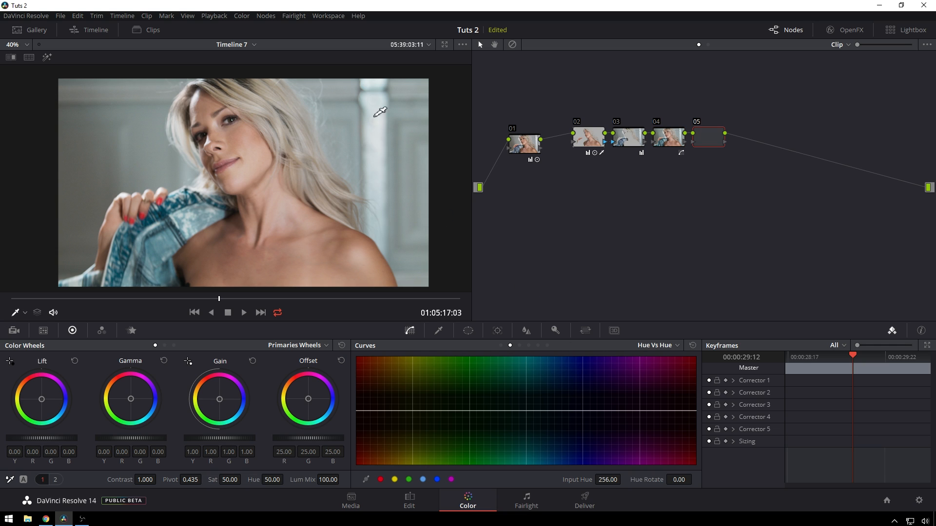
pyautogui.hotkey('alt', 's')
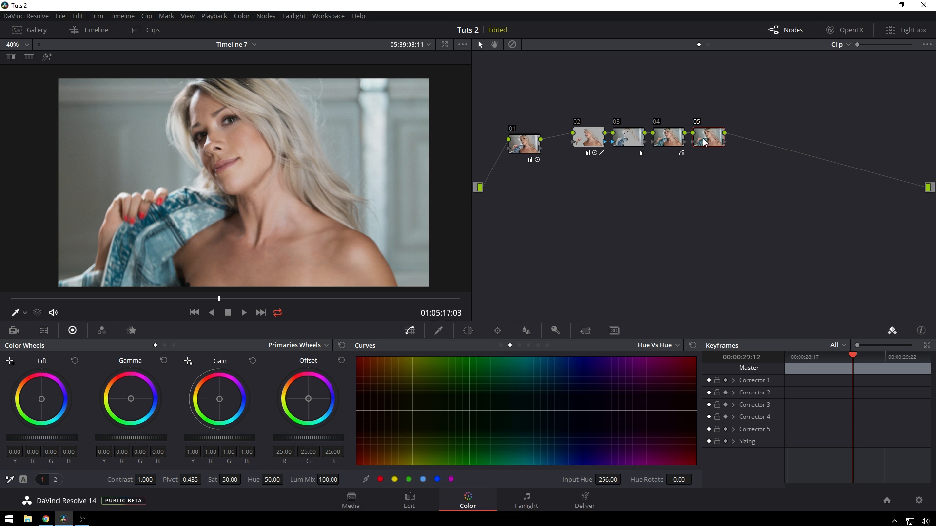
pyautogui.click(468, 330)
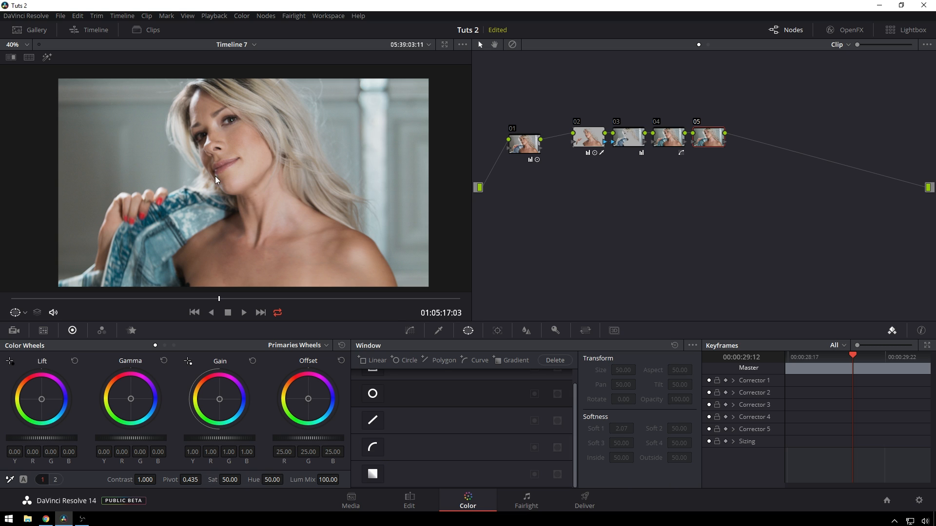
pyautogui.click(372, 393)
pyautogui.moveTo(242, 179); pyautogui.dragTo(220, 98)
pyautogui.scroll(-1, 266, 90)
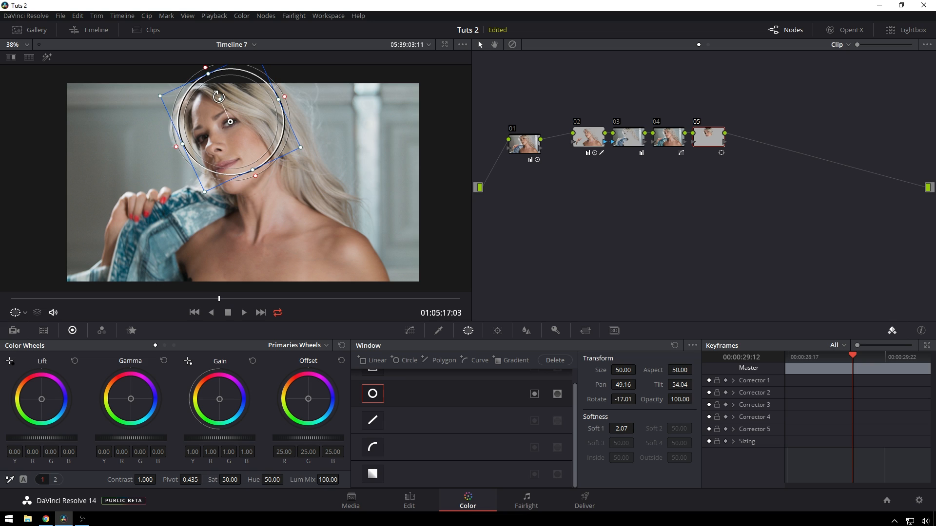
pyautogui.moveTo(296, 148); pyautogui.dragTo(251, 114)
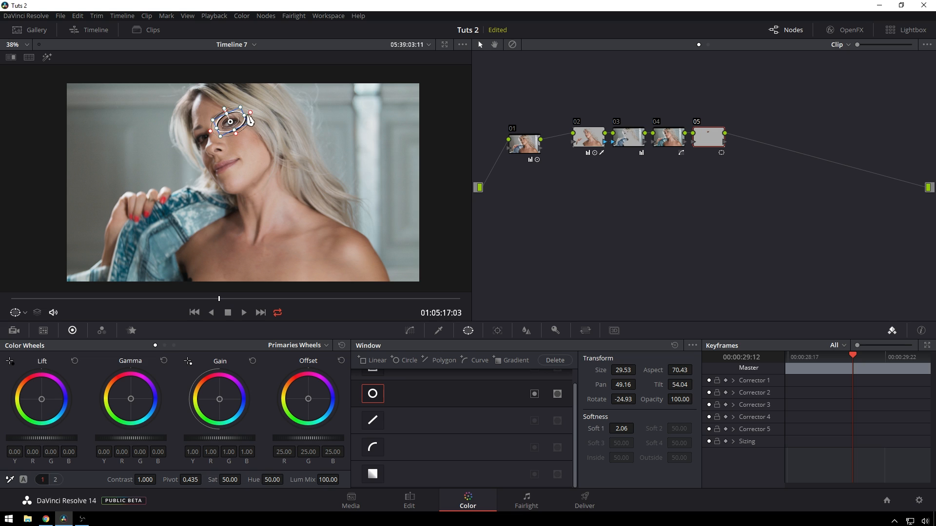
# - Track the left-eye window forward and in reverse from the current frame, and scrub through the track to check it
pyautogui.click(499, 329)
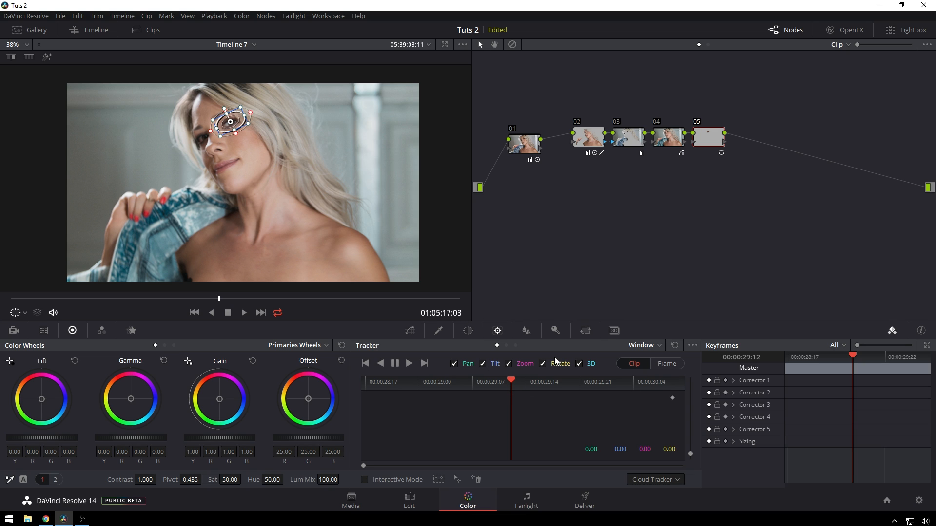
pyautogui.click(409, 364)
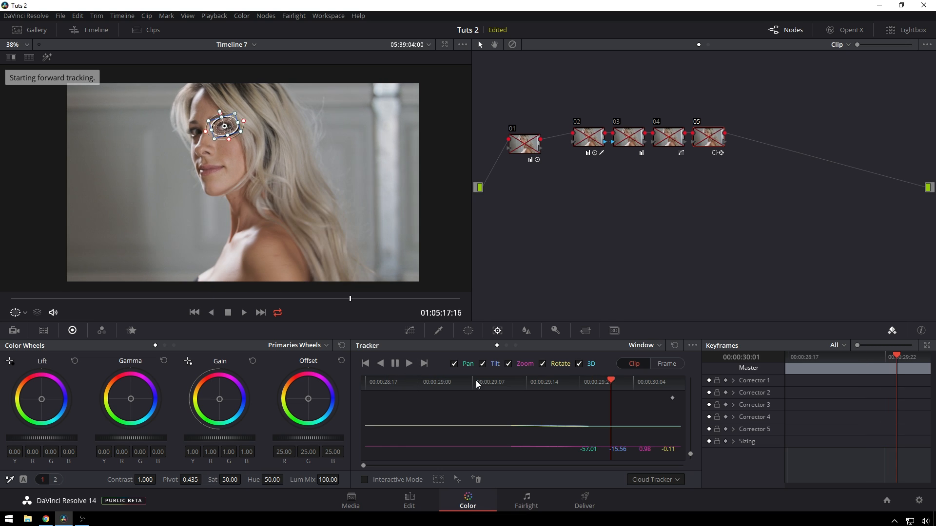
pyautogui.click(515, 384)
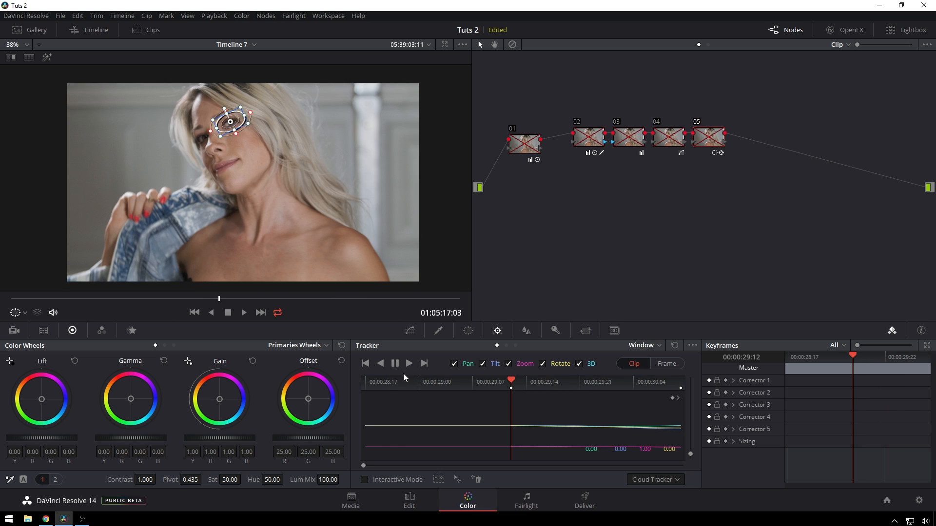
pyautogui.click(381, 364)
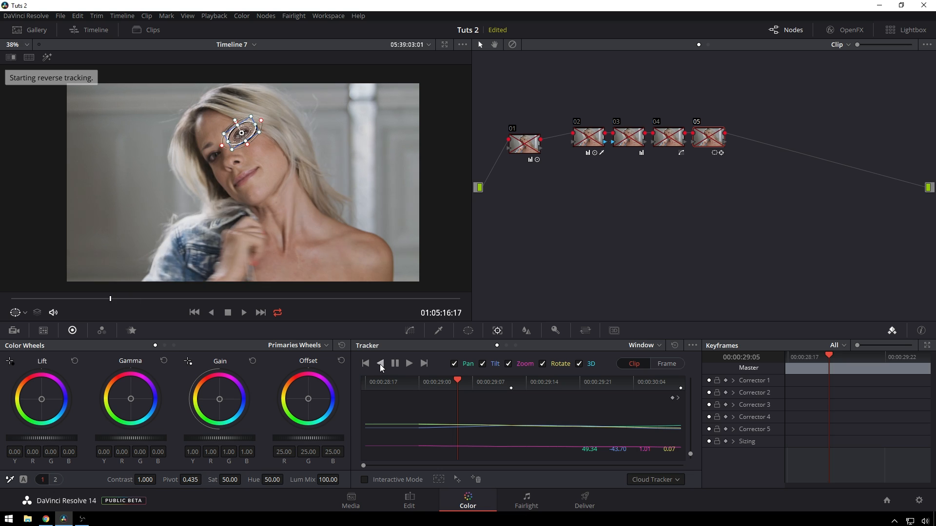
pyautogui.moveTo(379, 384); pyautogui.dragTo(610, 384)
# - Add a second circle window near the clip's start and fit it around her other eye, about size 33.85, aspect 66.12 and rotation -39.47
pyautogui.click(467, 331)
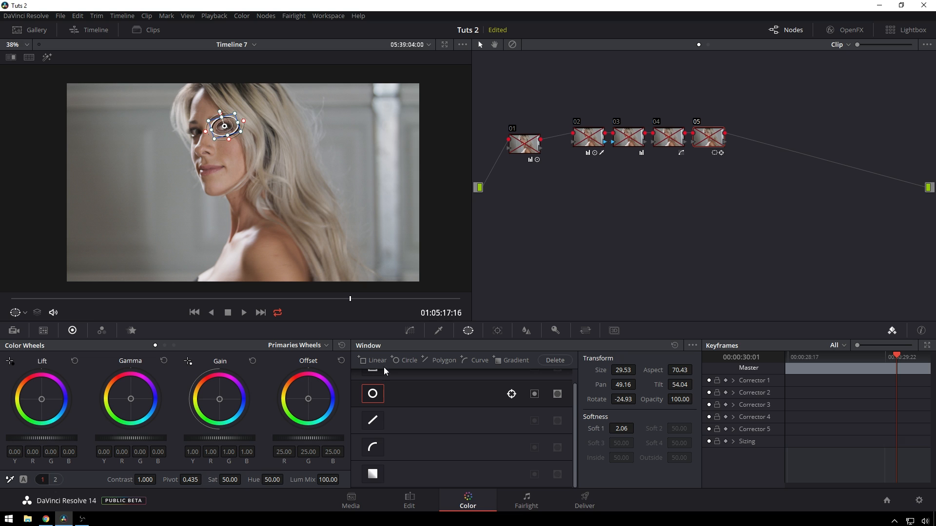
pyautogui.click(406, 364)
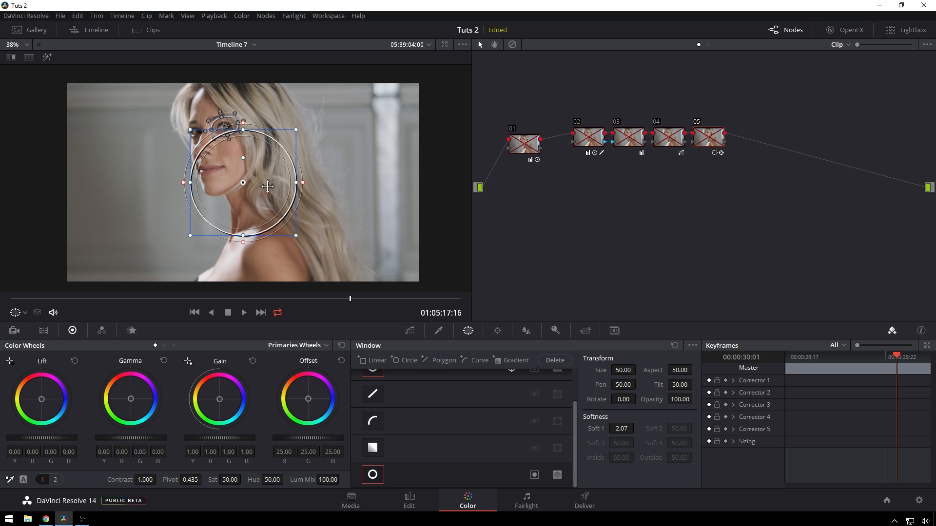
pyautogui.moveTo(350, 299); pyautogui.dragTo(23, 298)
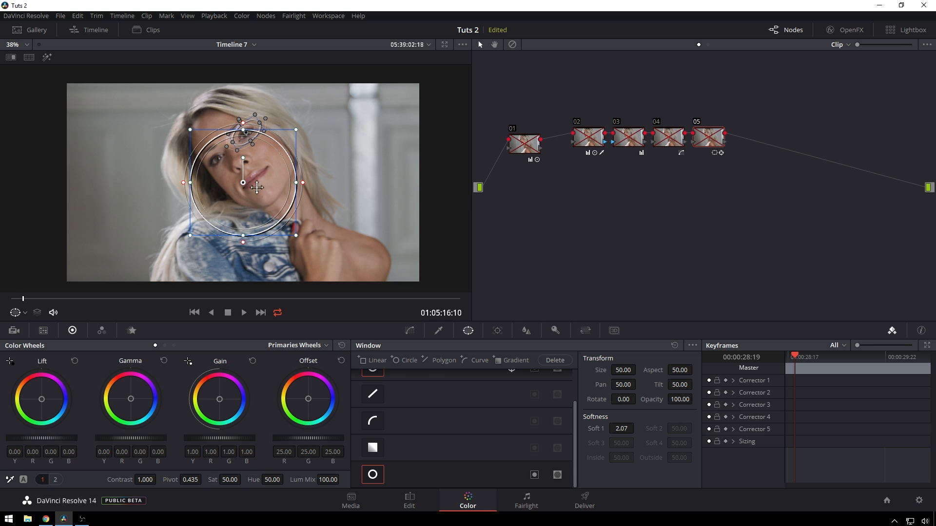
pyautogui.moveTo(242, 182); pyautogui.dragTo(191, 128)
pyautogui.moveTo(293, 169); pyautogui.dragTo(215, 160)
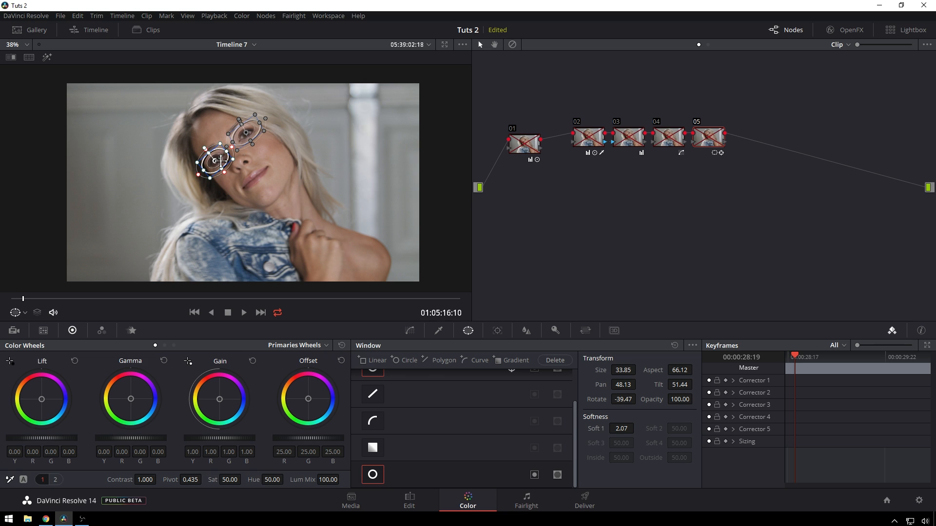
# - Track the second eye window in reverse and forward through the clip, and check how it follows the eye
pyautogui.click(493, 330)
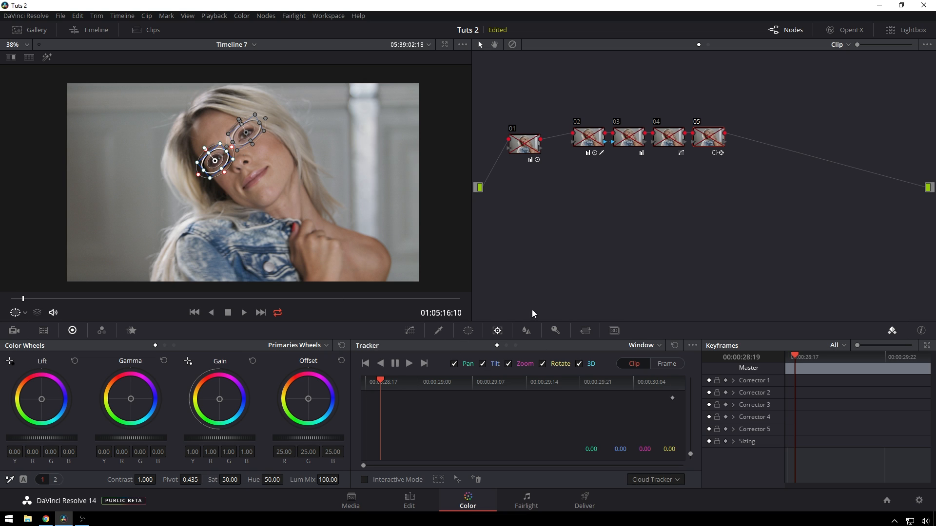
pyautogui.click(383, 365)
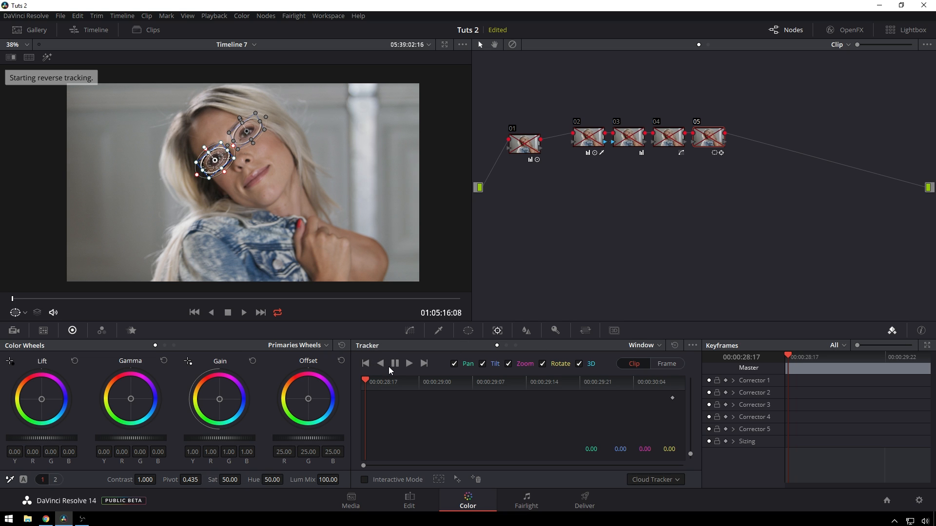
pyautogui.click(408, 363)
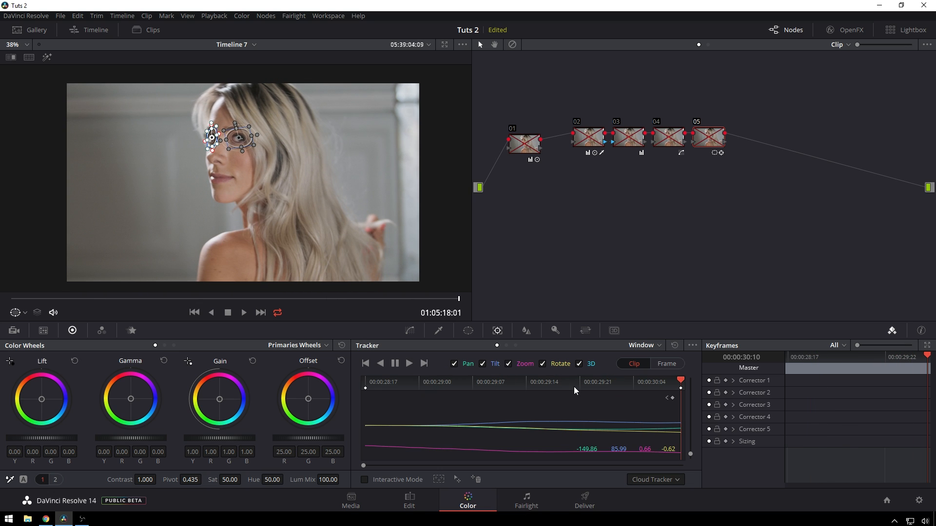
pyautogui.moveTo(574, 387); pyautogui.dragTo(529, 382)
pyautogui.click(441, 385)
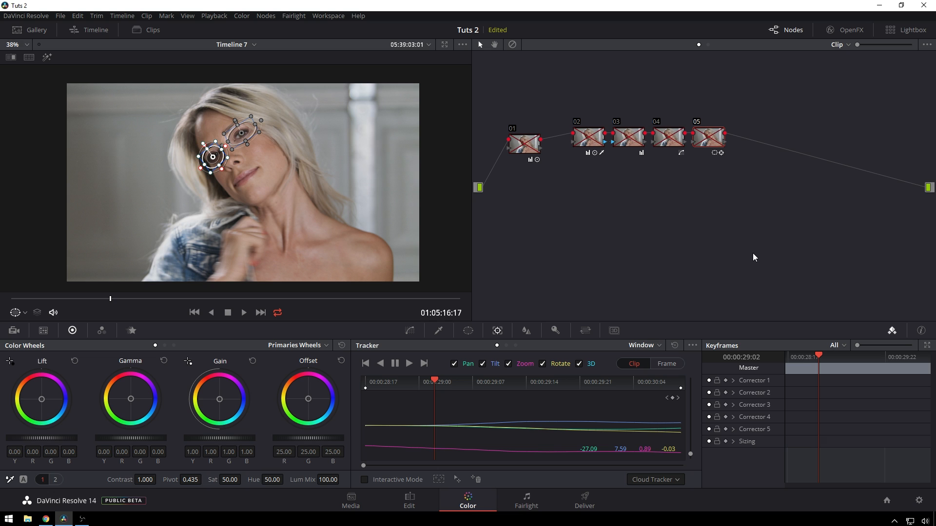
# - Hide the window outlines and brighten the eyes with gain 1.08, setting gamma and lift to -0.01
pyautogui.scroll(2, 254, 139)
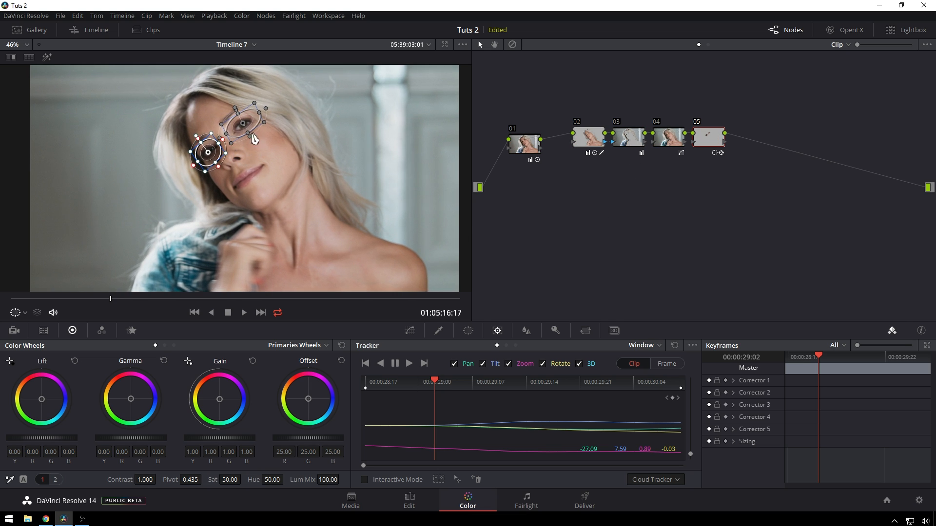
pyautogui.scroll(1, 273, 155)
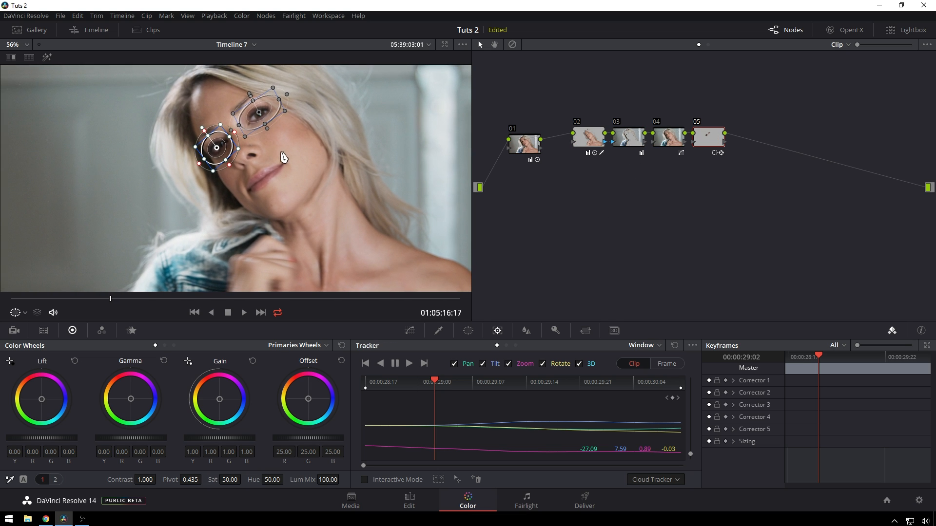
pyautogui.click(20, 315)
pyautogui.click(29, 346)
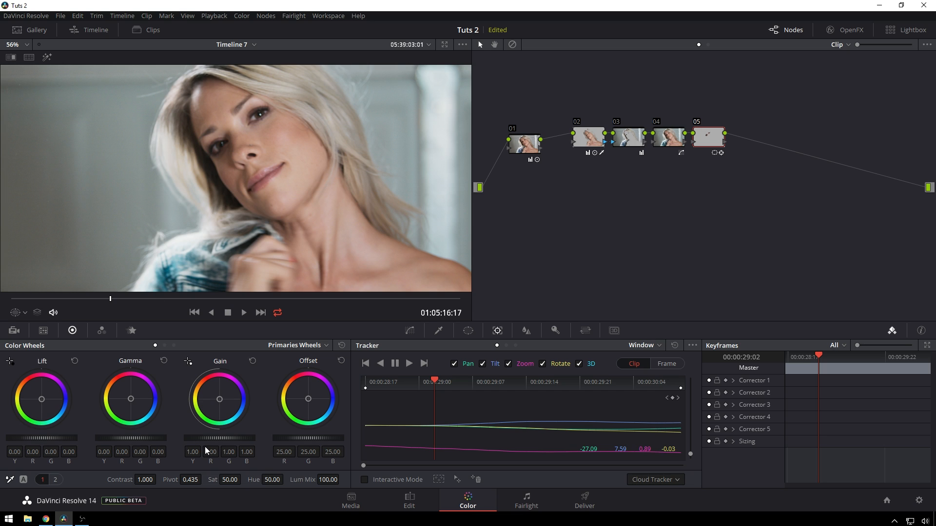
pyautogui.scroll(2, 217, 438)
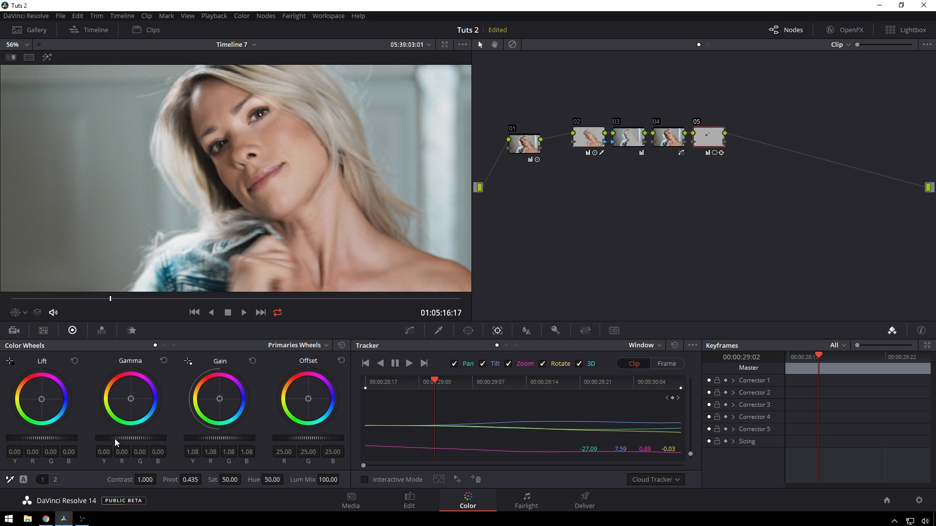
pyautogui.scroll(-1, 115, 439)
pyautogui.scroll(-1, 40, 438)
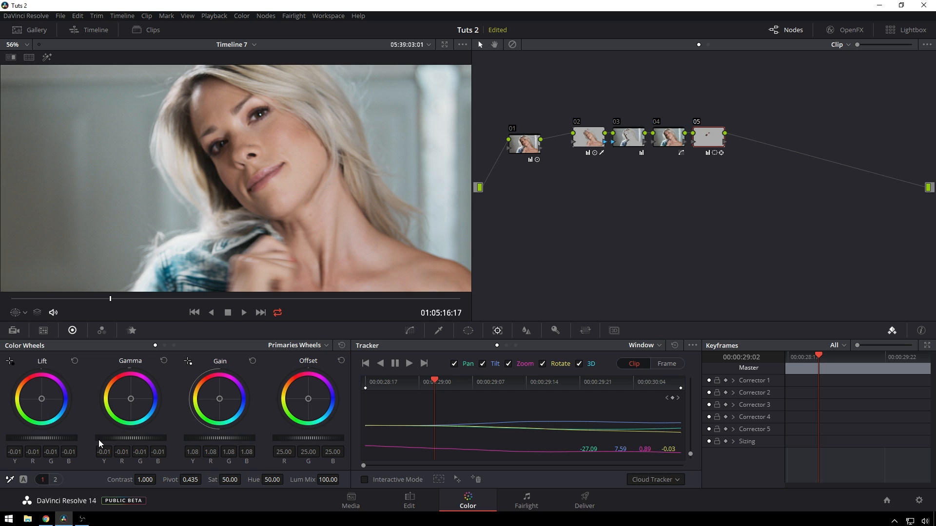
# - Refine the eye node with lift -0.02, gamma 0.01, gain 1.10, contrast 1.018, pivot 0.405, saturation 50.40 and key output gain 0.853
pyautogui.scroll(1, 98, 440)
pyautogui.scroll(2, 99, 439)
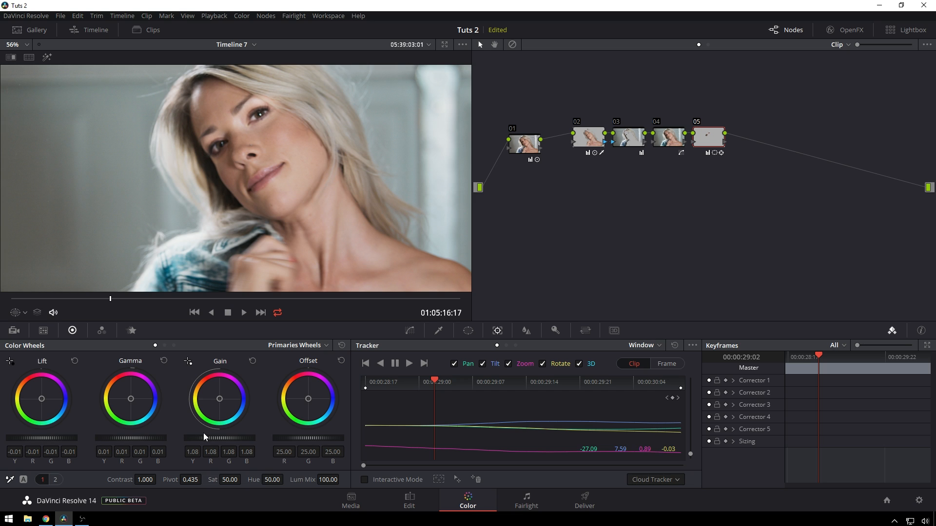
pyautogui.scroll(2, 205, 434)
pyautogui.scroll(-1, 53, 437)
pyautogui.scroll(1, 158, 480)
pyautogui.scroll(2, 159, 480)
pyautogui.scroll(-2, 204, 480)
pyautogui.scroll(-2, 244, 479)
pyautogui.scroll(2, 244, 480)
pyautogui.scroll(-3, 248, 117)
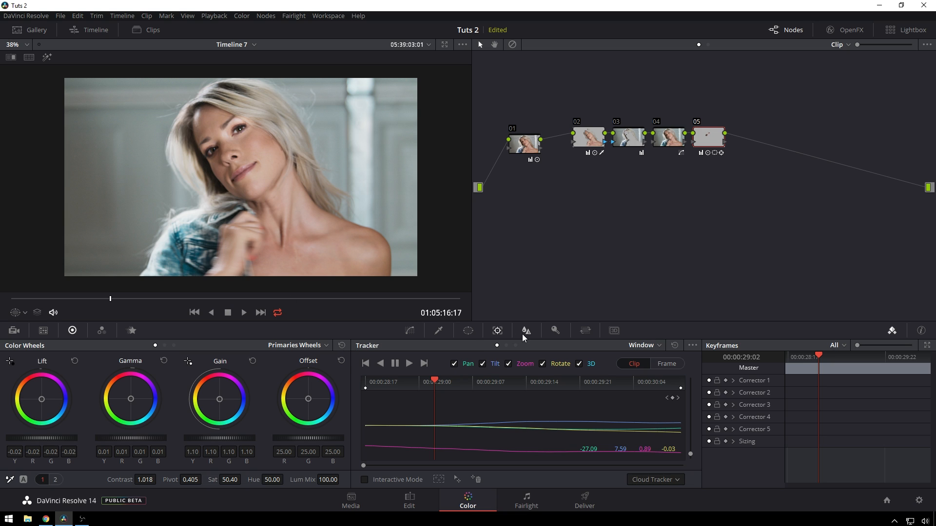
pyautogui.click(554, 330)
pyautogui.moveTo(591, 424); pyautogui.dragTo(580, 425)
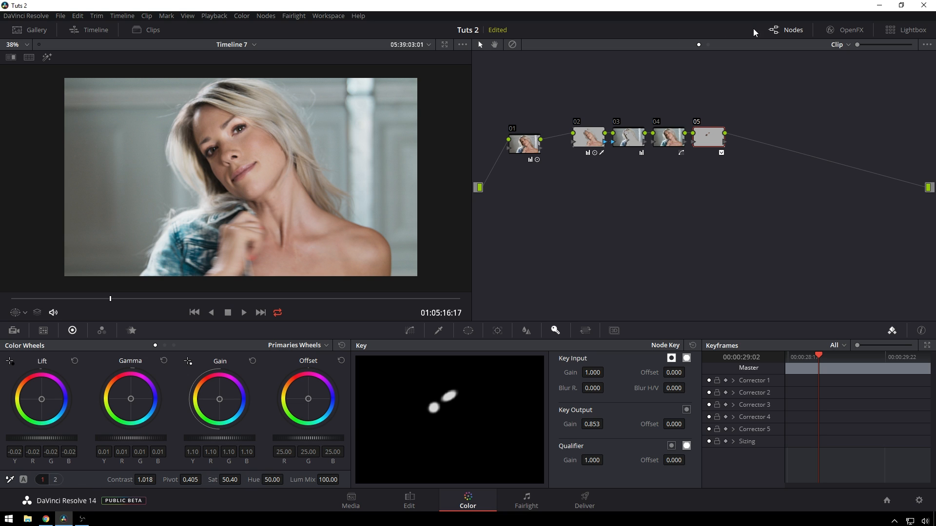
# - Find the Sharpen effect by searching the OpenFX library for "sharp" and apply it to eye node 05
pyautogui.click(850, 30)
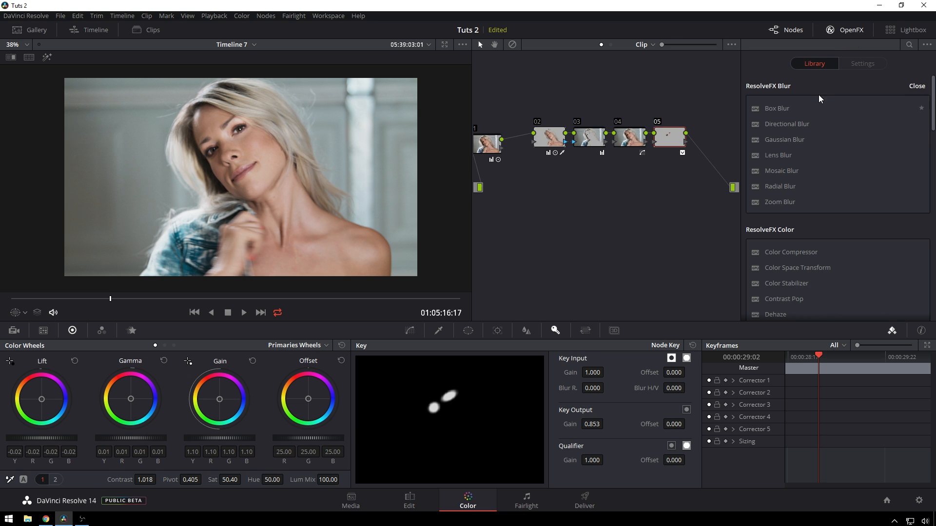
pyautogui.click(909, 47)
pyautogui.write('sharp')
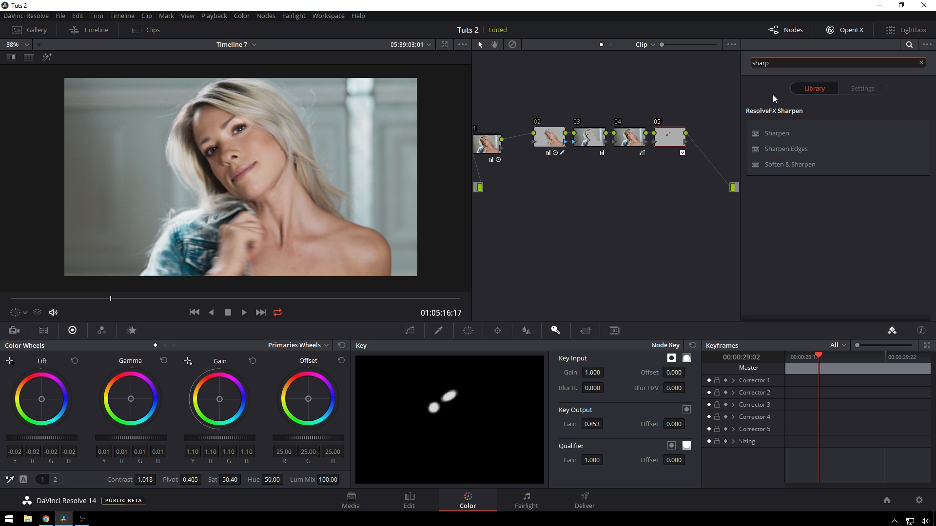
pyautogui.click(788, 136)
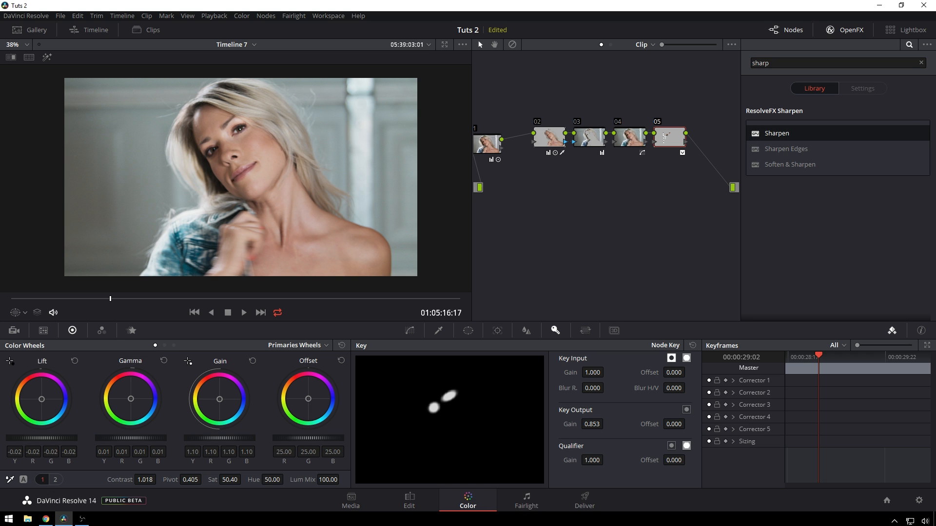
pyautogui.moveTo(663, 138); pyautogui.dragTo(668, 138)
# - Examine the sharpened eyes up close, compare node 05 switched on and off, and play the clip
pyautogui.scroll(4, 242, 128)
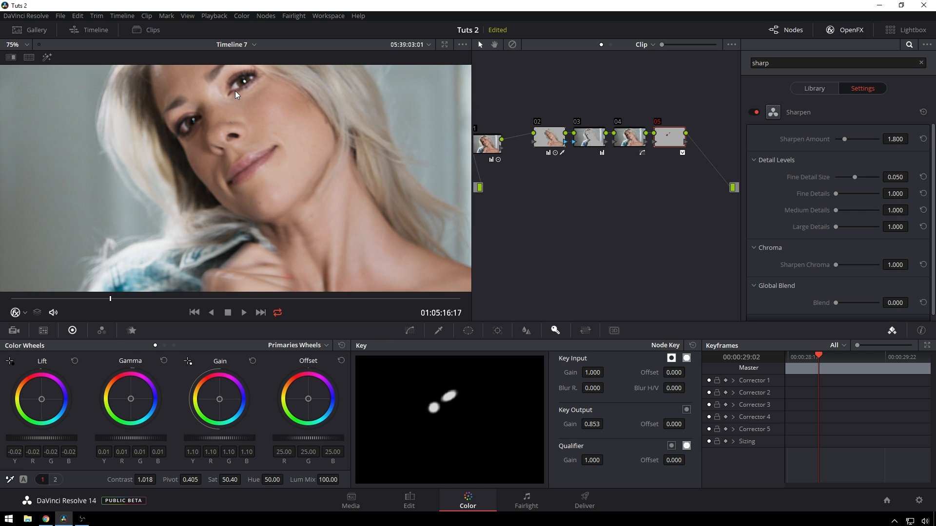
pyautogui.moveTo(235, 91); pyautogui.dragTo(232, 119)
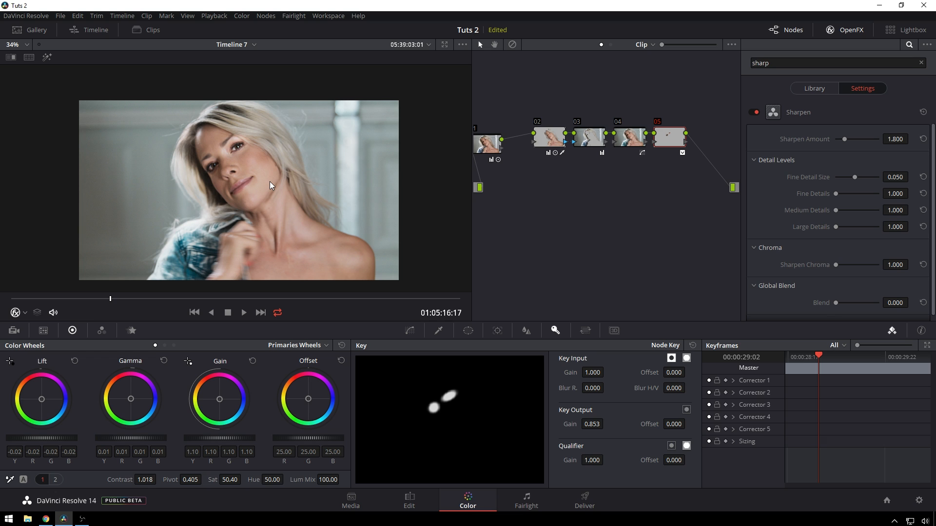
pyautogui.scroll(-2, 270, 181)
pyautogui.hotkey('ctrl', 'd')
pyautogui.hotkey('ctrl', 'd')
pyautogui.hotkey('ctrl', 'd')
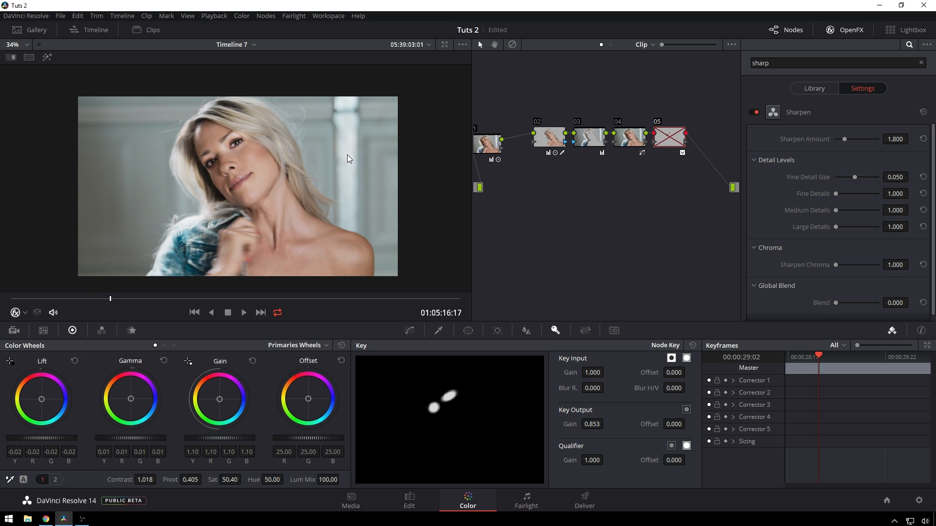
pyautogui.hotkey('ctrl', 'd')
pyautogui.press('space')
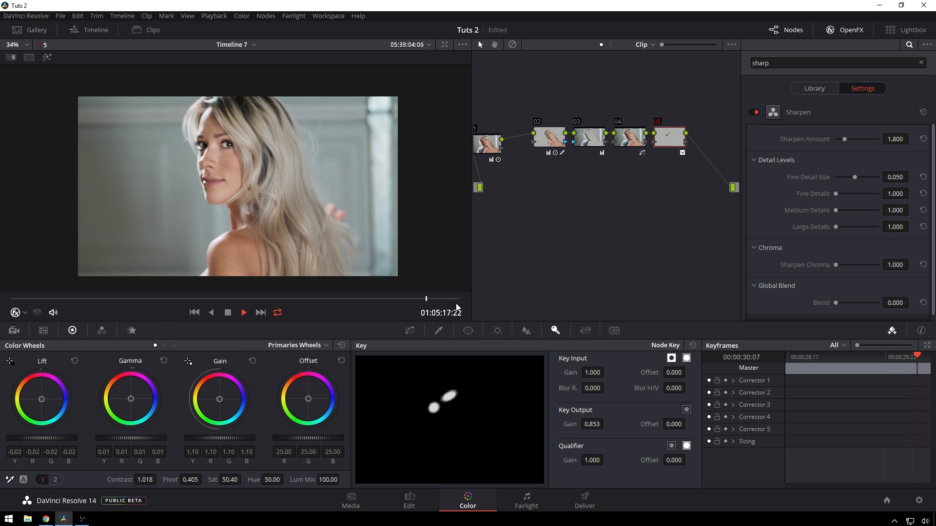
pyautogui.press('space')
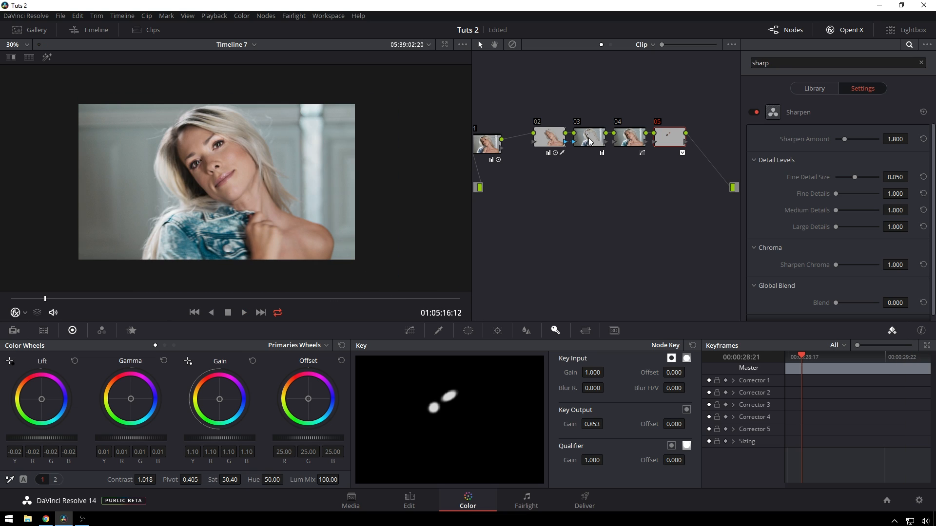
# - Nudge the gamma colour balance of node 03 slightly toward cyan-blue
pyautogui.click(589, 142)
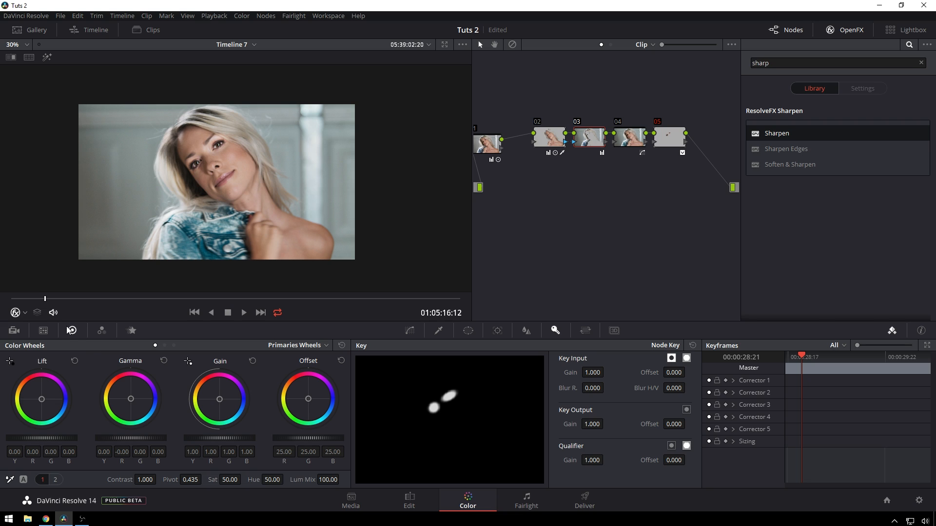
pyautogui.moveTo(132, 398); pyautogui.dragTo(133, 401)
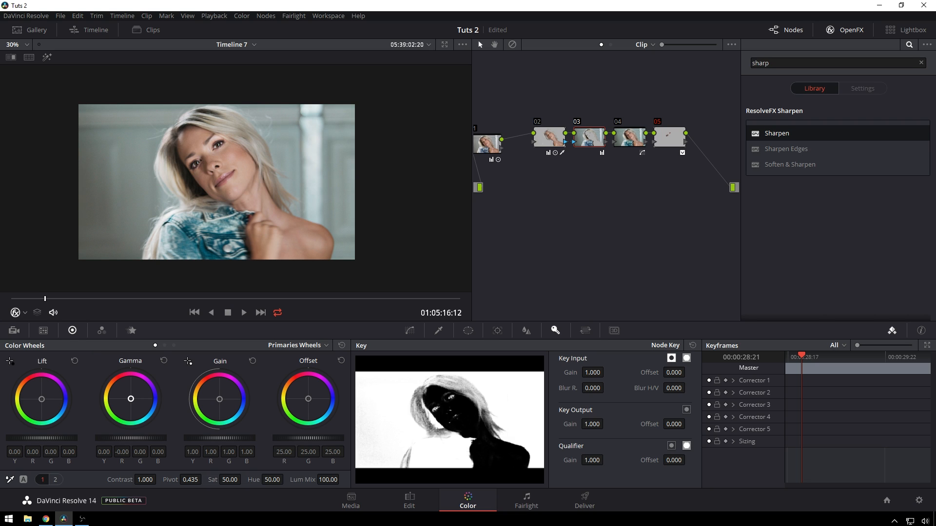
# - Add a serial node after node 05 and move the whole node chain higher in the graph
pyautogui.click(671, 141)
pyautogui.hotkey('alt', 's')
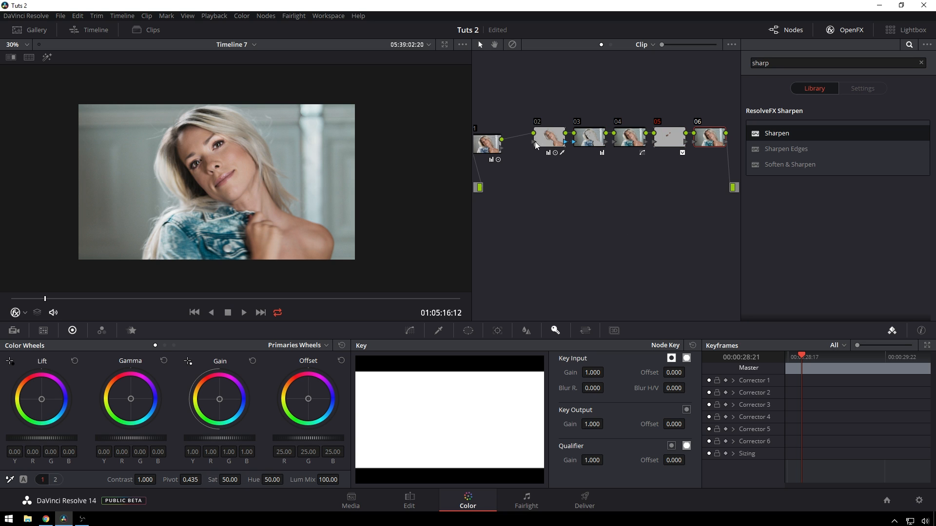
pyautogui.moveTo(518, 101); pyautogui.dragTo(519, 138)
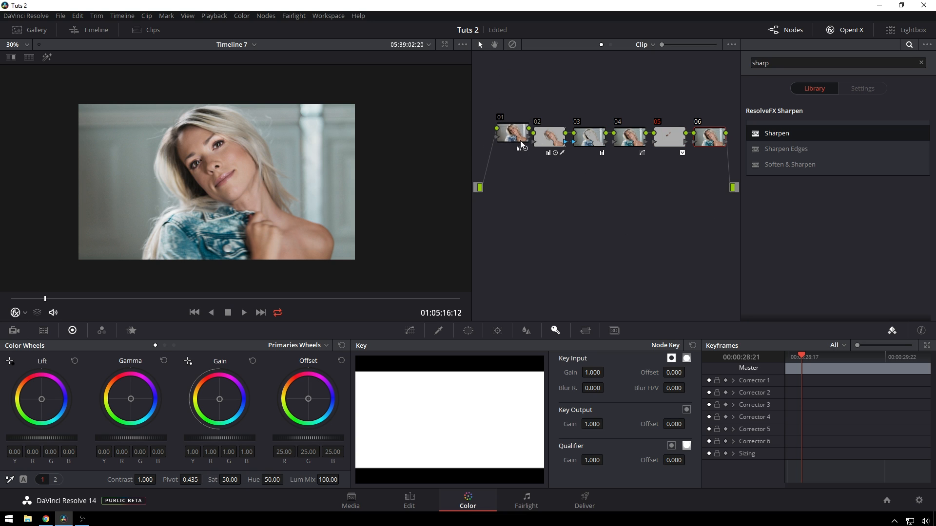
pyautogui.moveTo(720, 170); pyautogui.dragTo(497, 92)
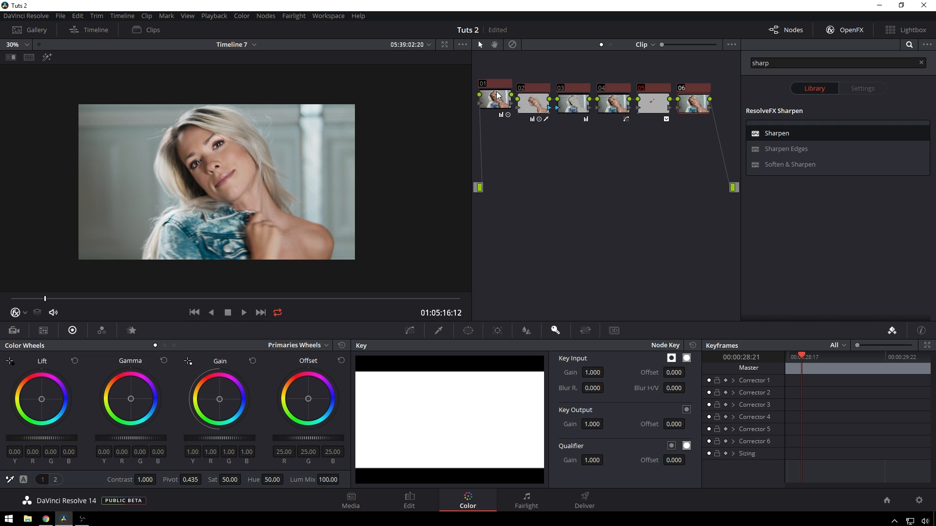
pyautogui.moveTo(595, 175); pyautogui.dragTo(597, 158)
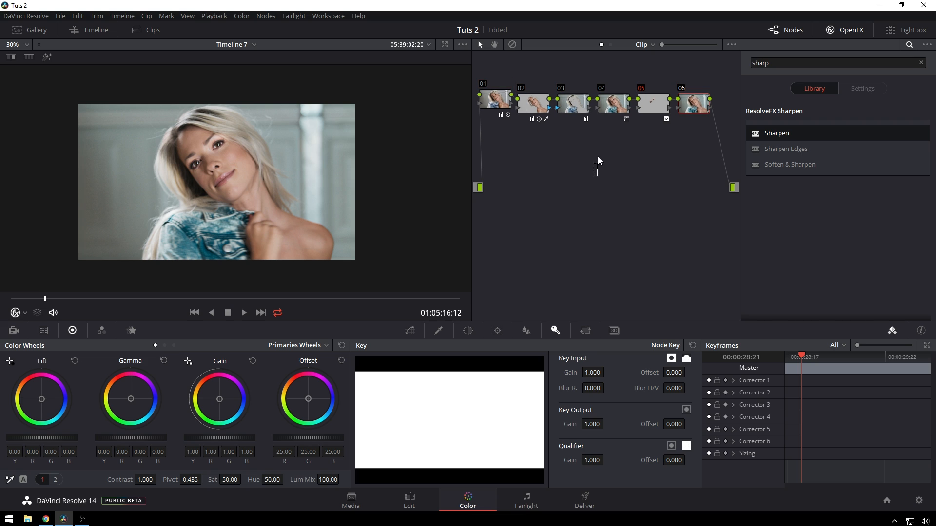
# - Desaturate shadows and highlights on node 06 with a Lum Vs Sat curve through 0.27/0.96 and 0.64/0.79, lowering both ends
pyautogui.click(409, 331)
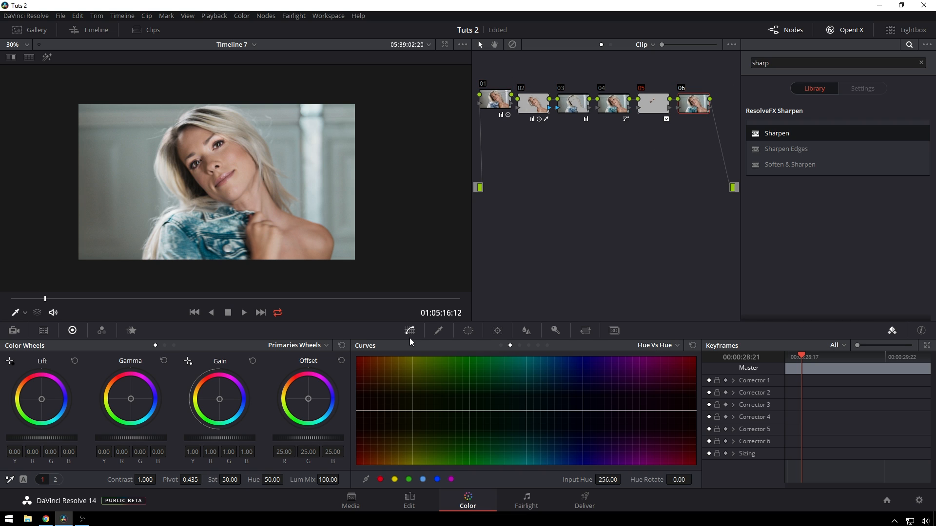
pyautogui.click(547, 345)
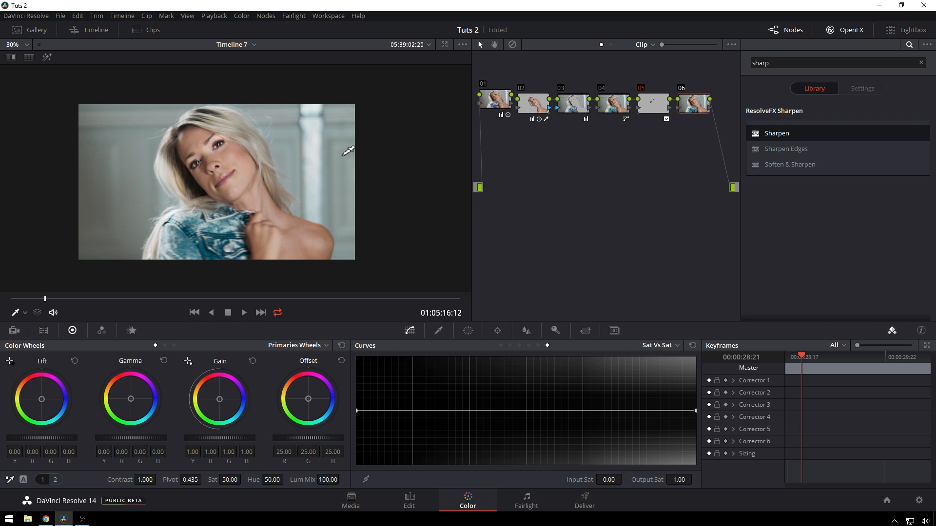
pyautogui.click(538, 345)
pyautogui.moveTo(357, 411); pyautogui.dragTo(358, 464)
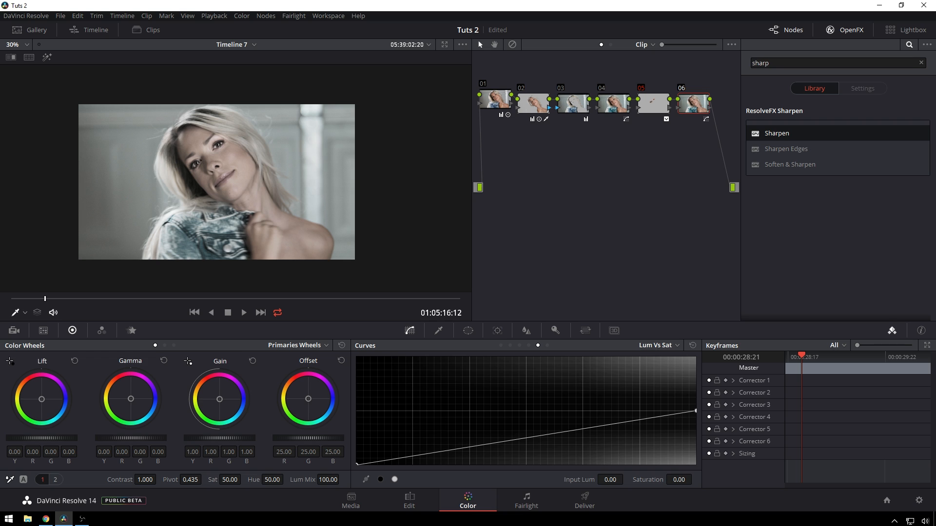
pyautogui.moveTo(440, 449); pyautogui.dragTo(447, 416)
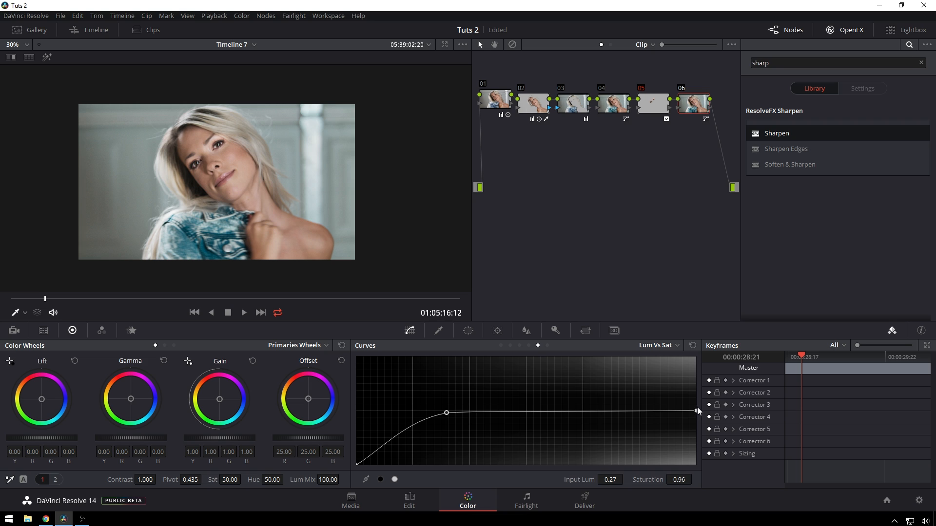
pyautogui.moveTo(695, 411); pyautogui.dragTo(700, 455)
pyautogui.moveTo(588, 425)
pyautogui.mouseDown()
pyautogui.moveTo(580, 416)
pyautogui.moveTo(572, 442)
pyautogui.moveTo(576, 426)
pyautogui.mouseUp()
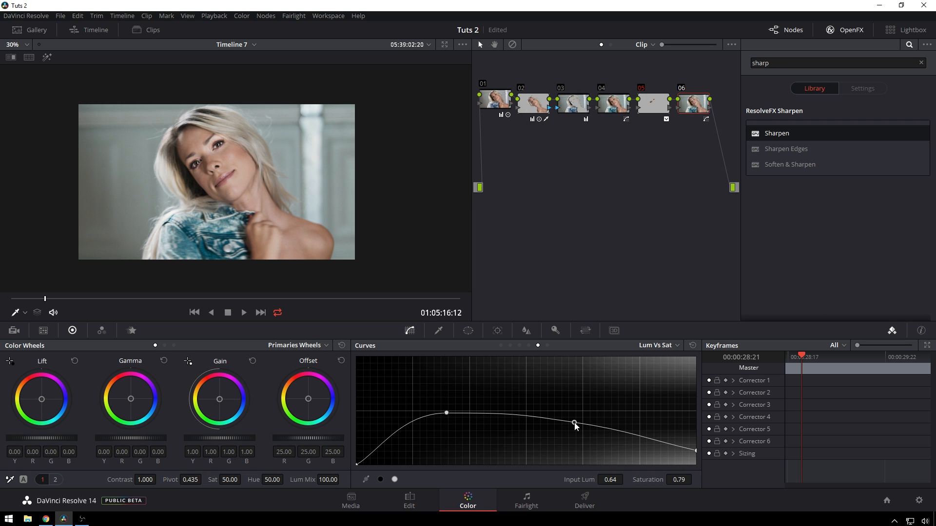
pyautogui.scroll(2, 229, 153)
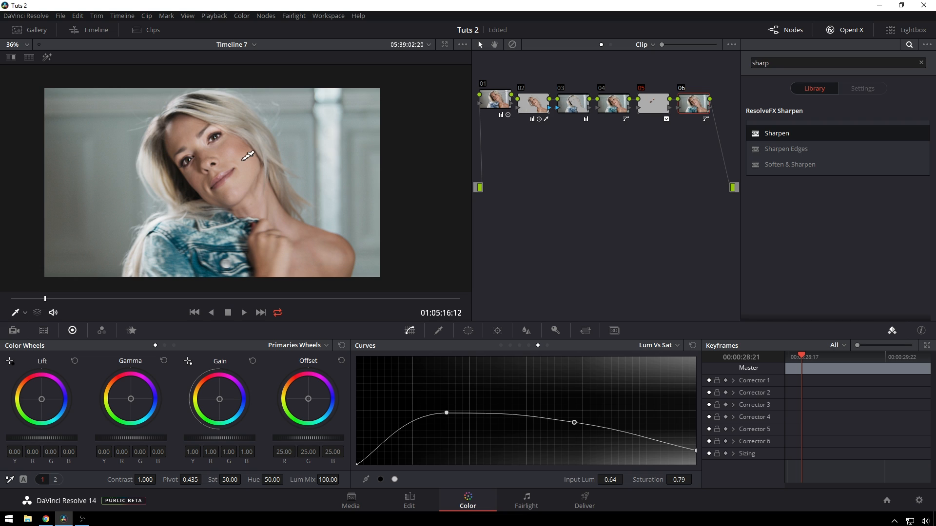
pyautogui.scroll(-1, 292, 149)
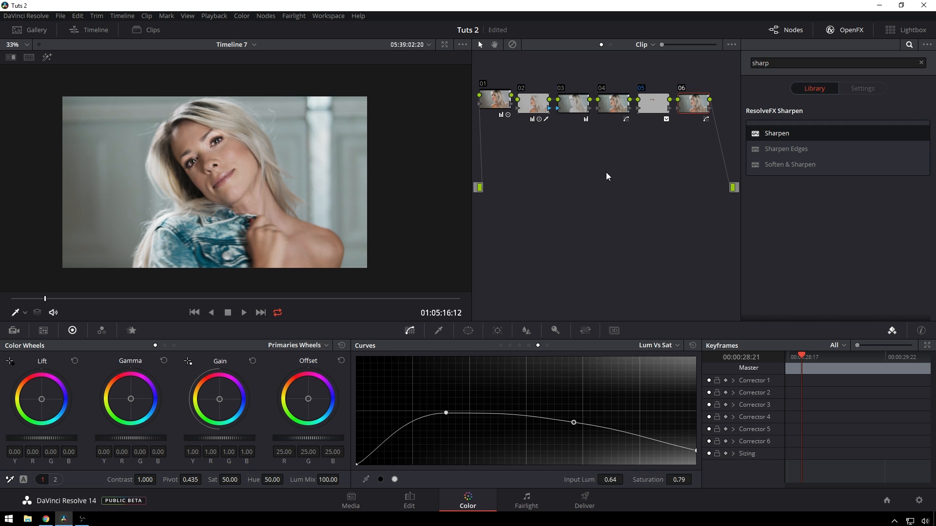
# - Add a serial node after node 06, place it below the chain, and add a parallel layer node through a Layer Mixer
pyautogui.hotkey('alt', 's')
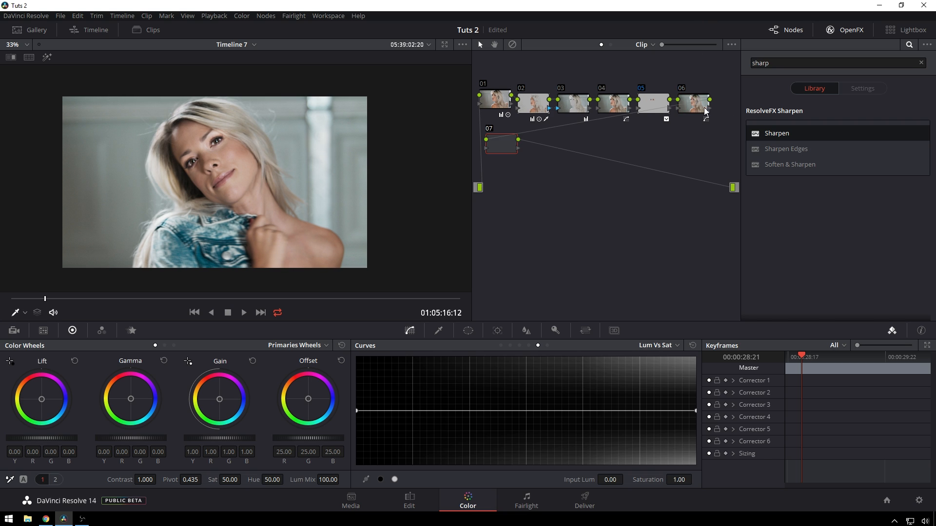
pyautogui.moveTo(502, 150); pyautogui.dragTo(544, 187)
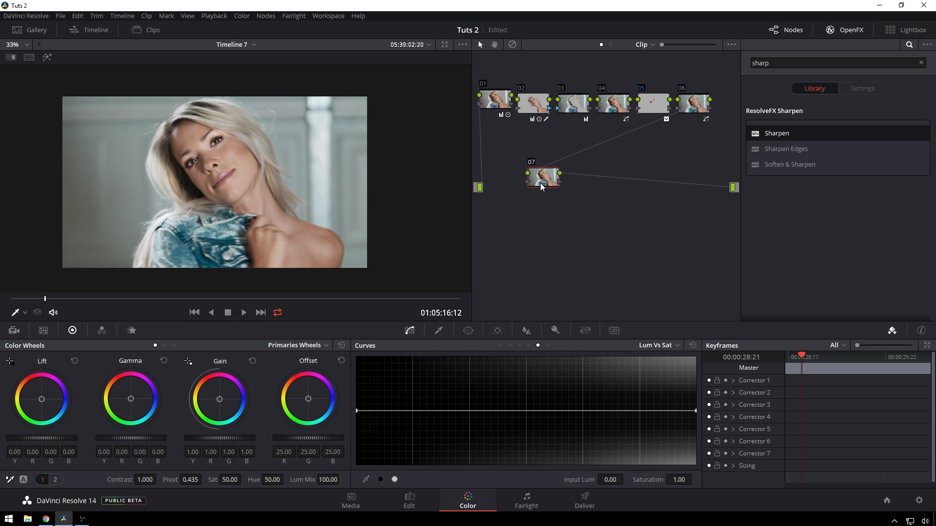
pyautogui.hotkey('alt', 'l')
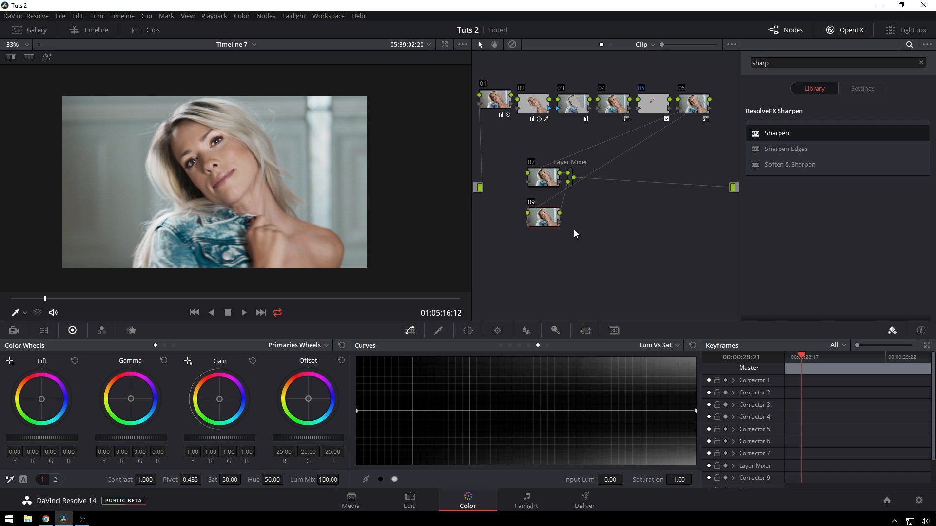
# - Search the OpenFX library for "mos" and apply Mosaic Blur to layer node 09
pyautogui.click(814, 62)
pyautogui.press('BackSpace')
pyautogui.press('BackSpace')
pyautogui.press('BackSpace')
pyautogui.press('BackSpace')
pyautogui.press('BackSpace')
pyautogui.write('mos')
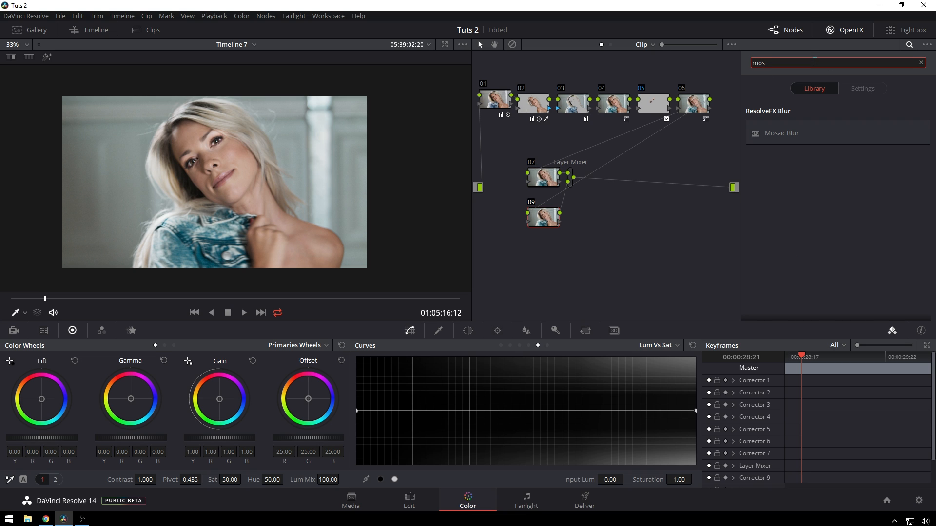
pyautogui.moveTo(789, 133); pyautogui.dragTo(543, 217)
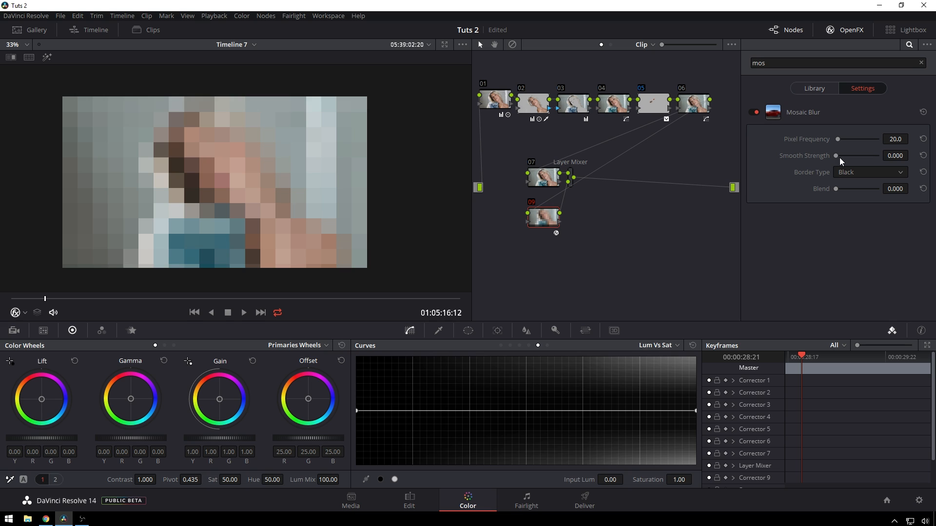
# - Set the Mosaic Blur's smooth strength to 0.409 and its border type to Reflect
pyautogui.moveTo(839, 157); pyautogui.dragTo(853, 156)
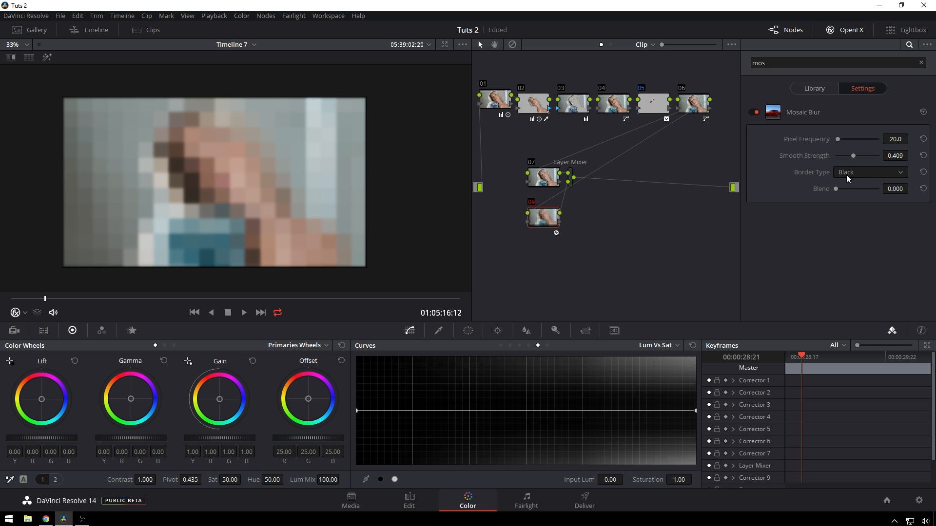
pyautogui.click(847, 177)
pyautogui.click(850, 211)
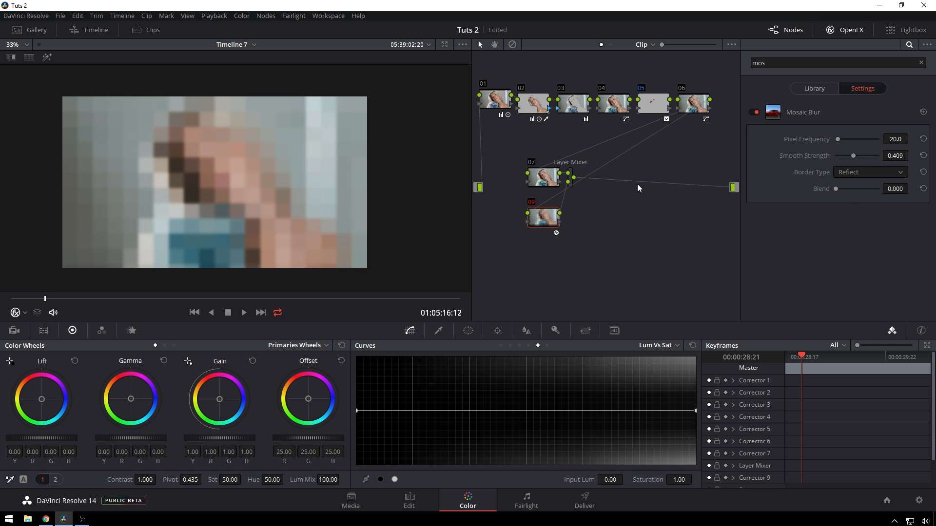
# - Try a steeper custom curve on node 09 by moving its black point and white point inward
pyautogui.click(501, 345)
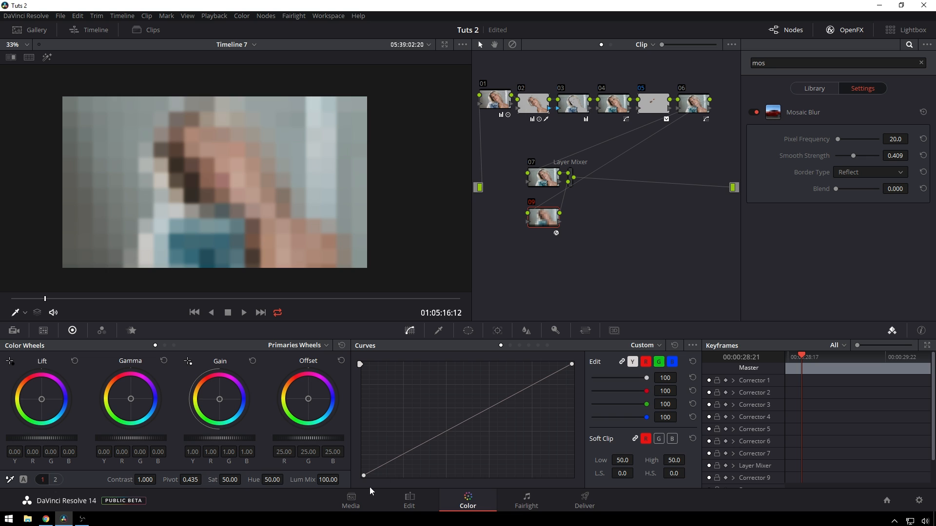
pyautogui.moveTo(361, 475); pyautogui.dragTo(417, 504)
pyautogui.moveTo(567, 369); pyautogui.dragTo(532, 364)
# - Change the Layer Mixer's composite mode to one that brightens the image with the mosaic layer
pyautogui.click(571, 185)
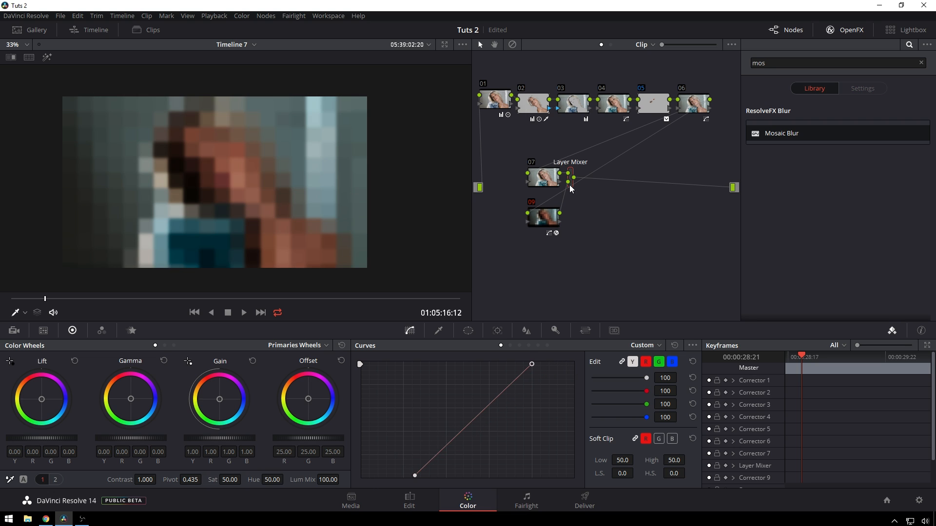
pyautogui.rightClick(574, 185)
pyautogui.moveTo(586, 244)
pyautogui.click(709, 419)
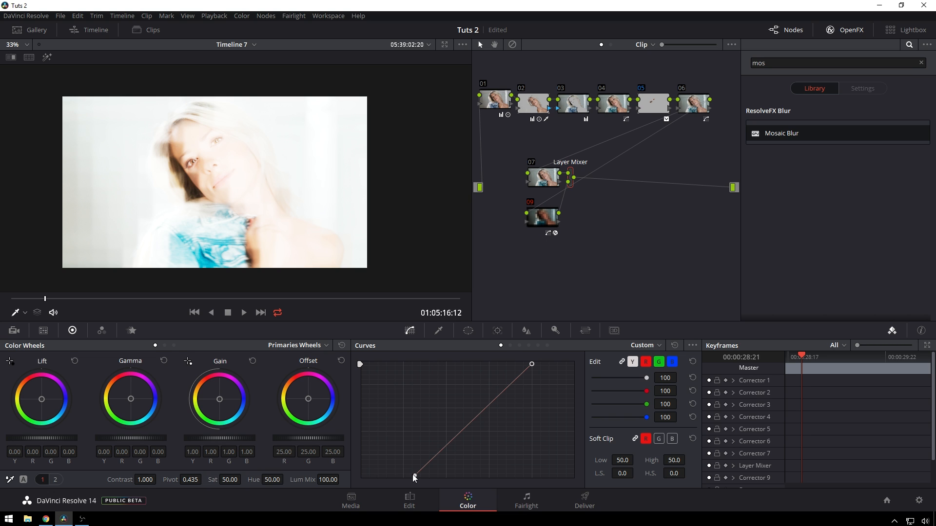
# - Return the custom curve's black and white points to the straight diagonal and select mosaic node 09
pyautogui.moveTo(414, 476); pyautogui.dragTo(360, 481)
pyautogui.moveTo(532, 364); pyautogui.dragTo(572, 363)
pyautogui.click(544, 224)
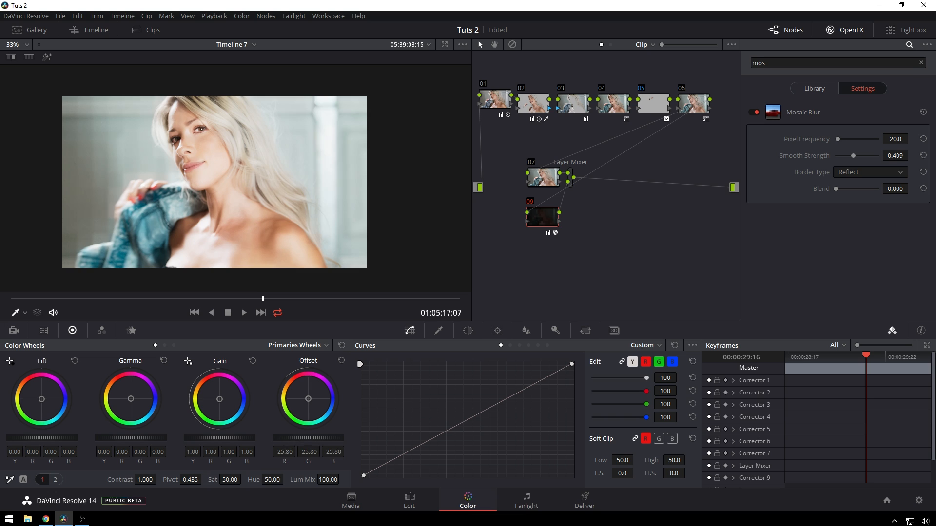
# - Lower the mosaic node's offset to -36.75 on all channels and play the clip from its start to check the glow
pyautogui.moveTo(308, 438)
pyautogui.mouseDown()
pyautogui.moveTo(289, 438)
pyautogui.moveTo(314, 438)
pyautogui.mouseUp()
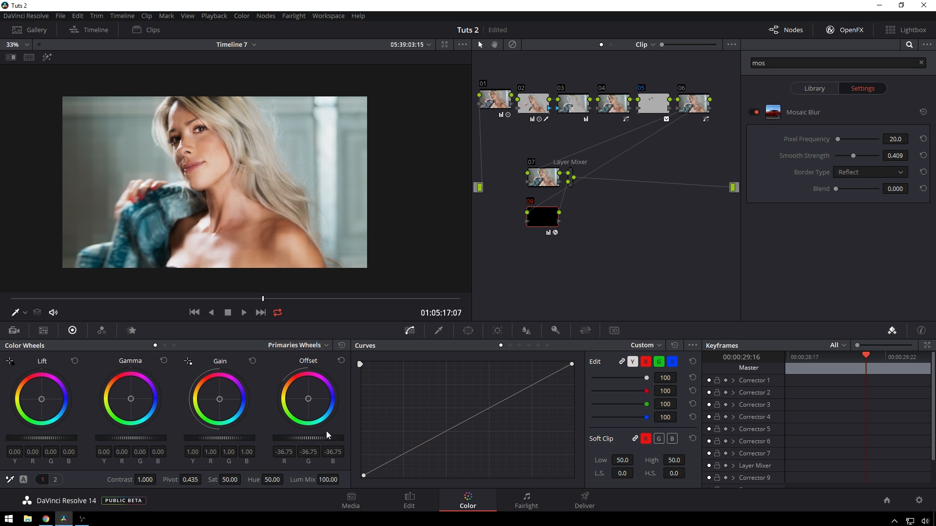
pyautogui.moveTo(273, 299); pyautogui.dragTo(10, 298)
pyautogui.press('space')
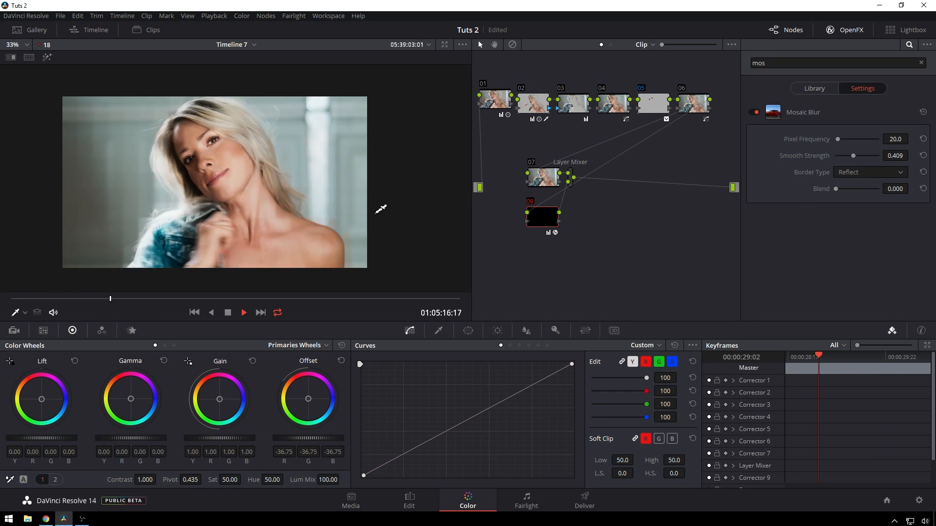
pyautogui.press('space')
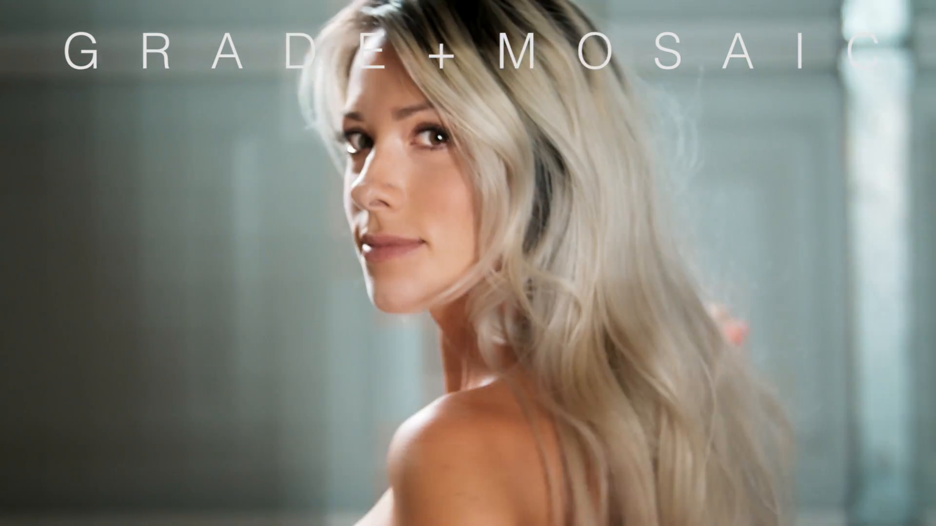
# - Combine node 07, the mosaic node and the Layer Mixer into a compound node near the output, and label it Optional FX
pyautogui.rightClick(572, 174)
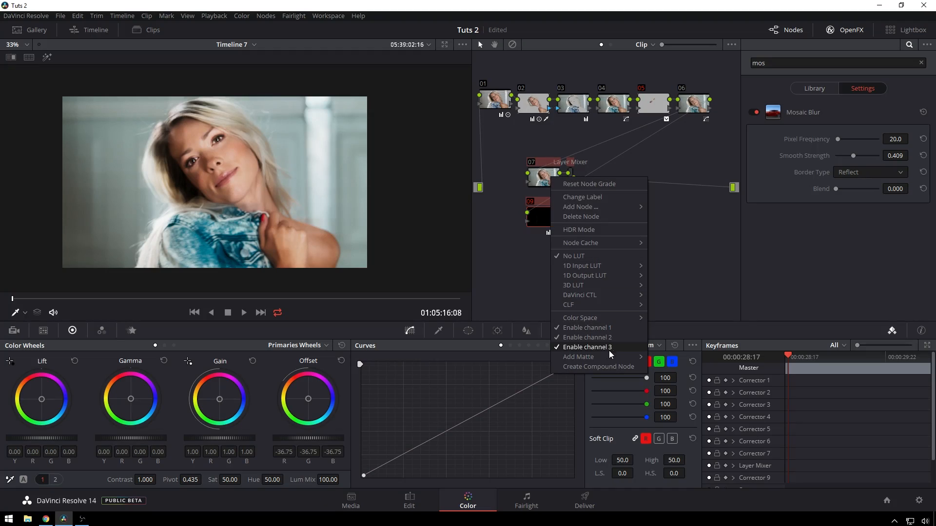
pyautogui.click(599, 366)
pyautogui.moveTo(550, 177); pyautogui.dragTo(684, 189)
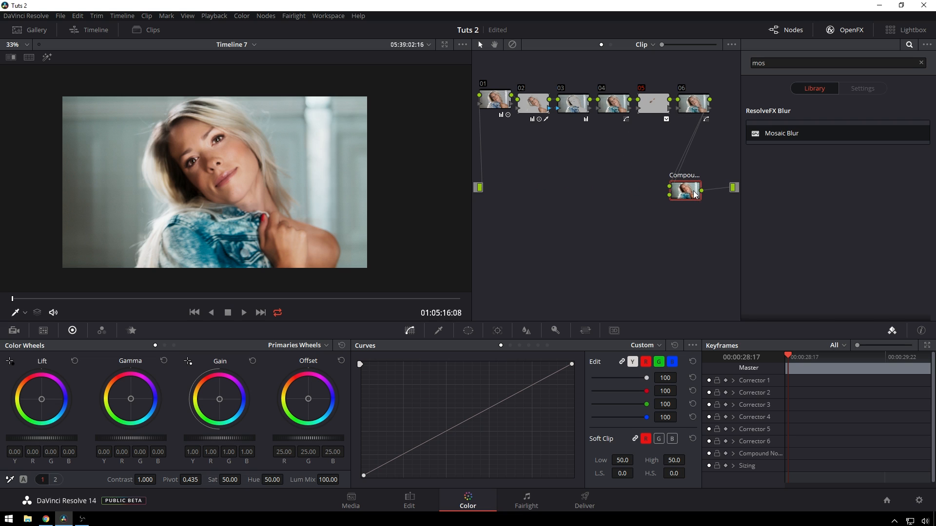
pyautogui.rightClick(687, 188)
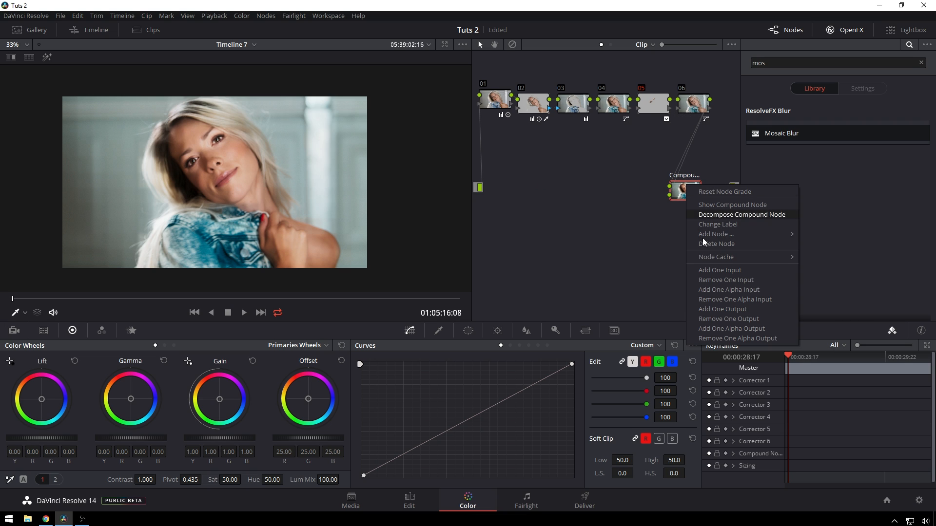
pyautogui.click(731, 225)
pyautogui.write('Optional FX')
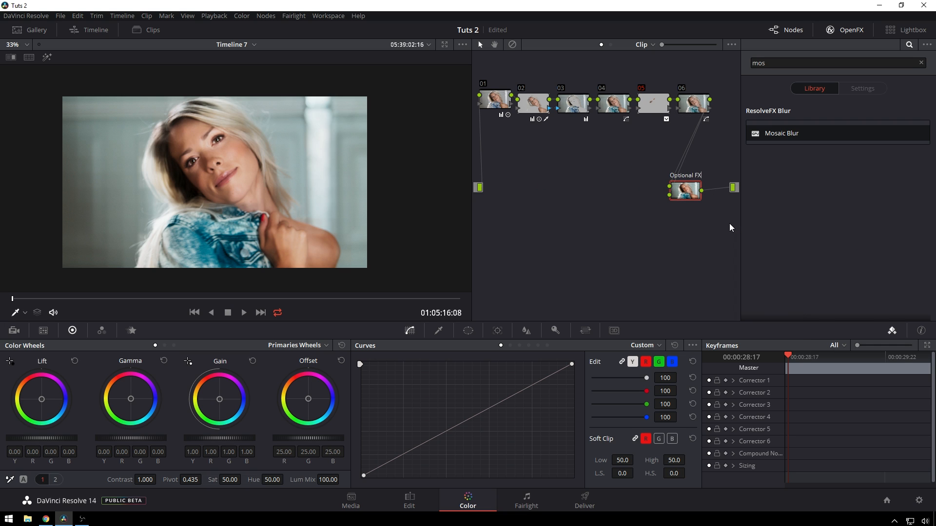
pyautogui.press('Return')
# - Compare the image with and without the Optional FX compound node by switching it off and on twice
pyautogui.hotkey('ctrl', 'd')
pyautogui.hotkey('ctrl', 'd')
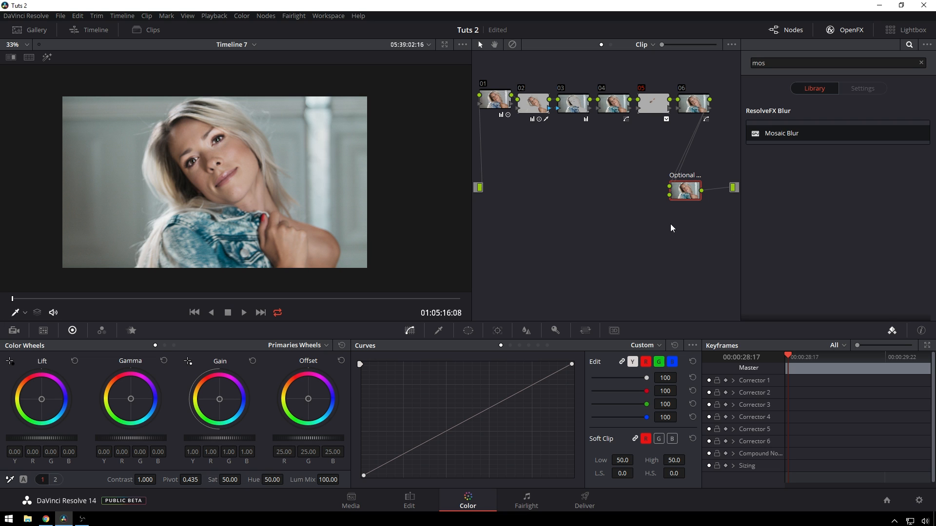
pyautogui.hotkey('ctrl', 'd')
pyautogui.hotkey('ctrl', 'd')
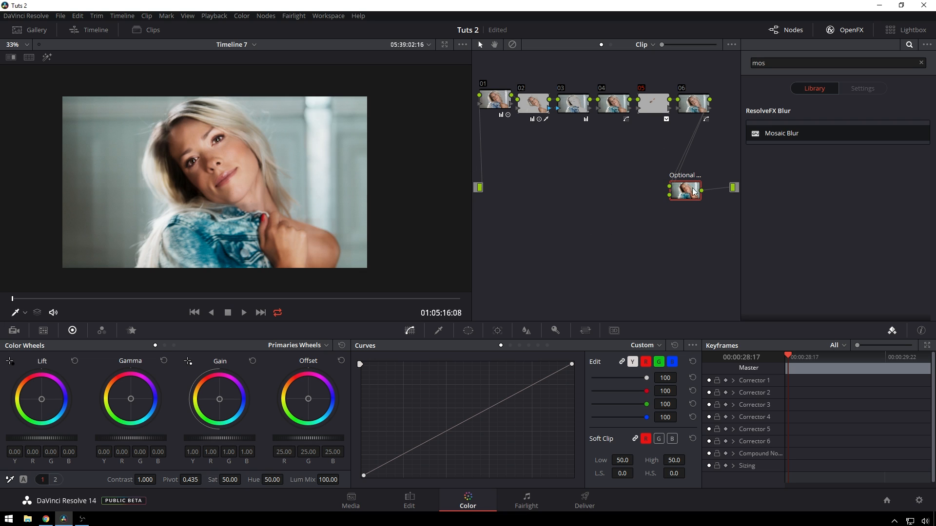
# - Disable the Optional FX compound node and raise node 06's contrast to about 1.160
pyautogui.click(693, 111)
pyautogui.click(694, 196)
pyautogui.hotkey('ctrl', 'd')
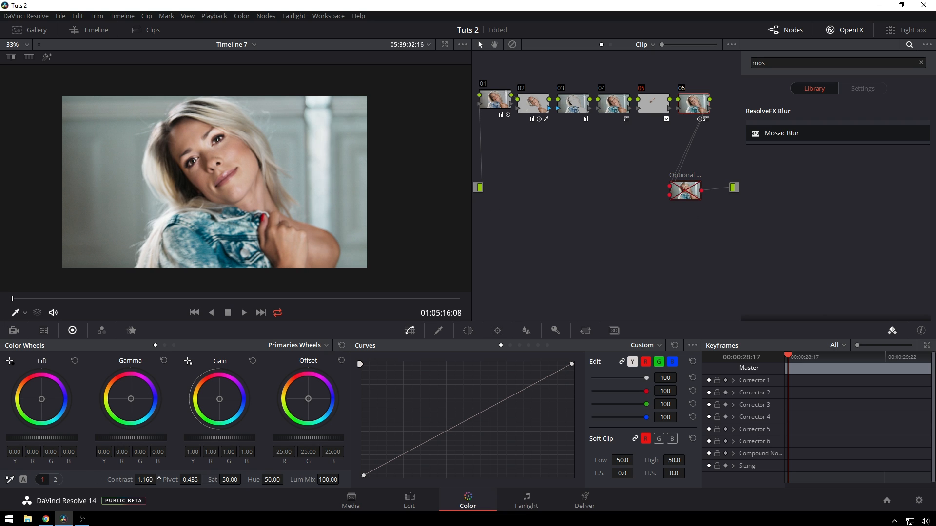
pyautogui.moveTo(158, 478); pyautogui.dragTo(159, 480)
# - Add a serial node after the Optional FX compound node and place it below that node
pyautogui.click(683, 201)
pyautogui.hotkey('alt', 's')
pyautogui.moveTo(516, 223); pyautogui.dragTo(671, 252)
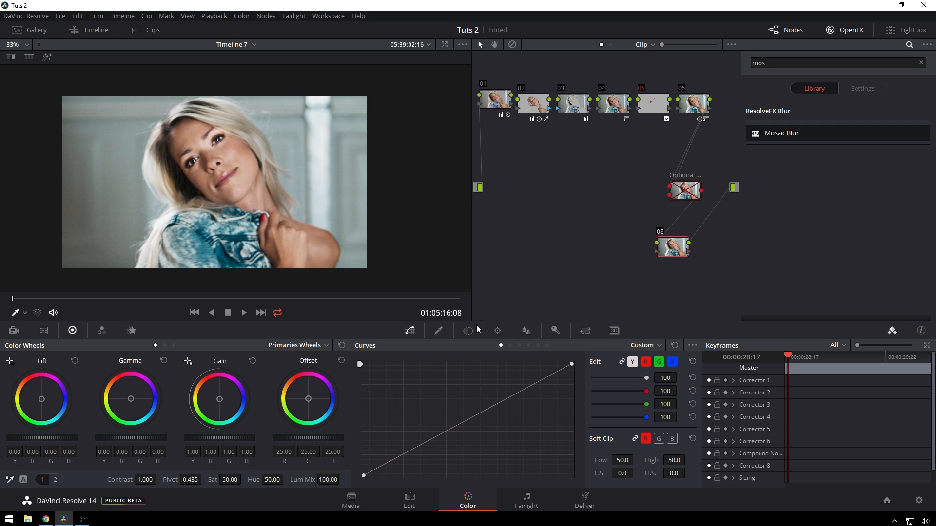
# - Build a vignette on node 08 with an inverted circle window around the woman, softness about 21.19, and gamma lowered to -0.02
pyautogui.click(467, 330)
pyautogui.click(373, 409)
pyautogui.moveTo(258, 220); pyautogui.dragTo(260, 217)
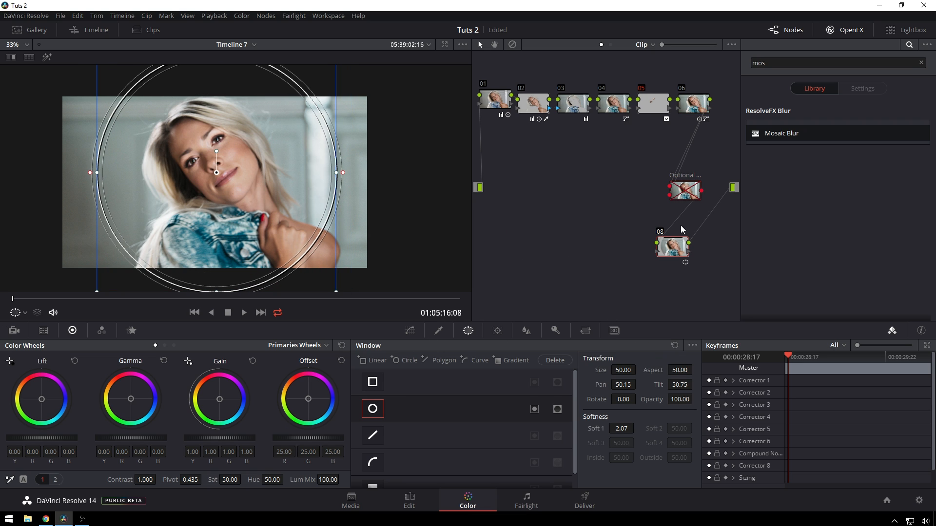
pyautogui.moveTo(623, 429); pyautogui.dragTo(450, 411)
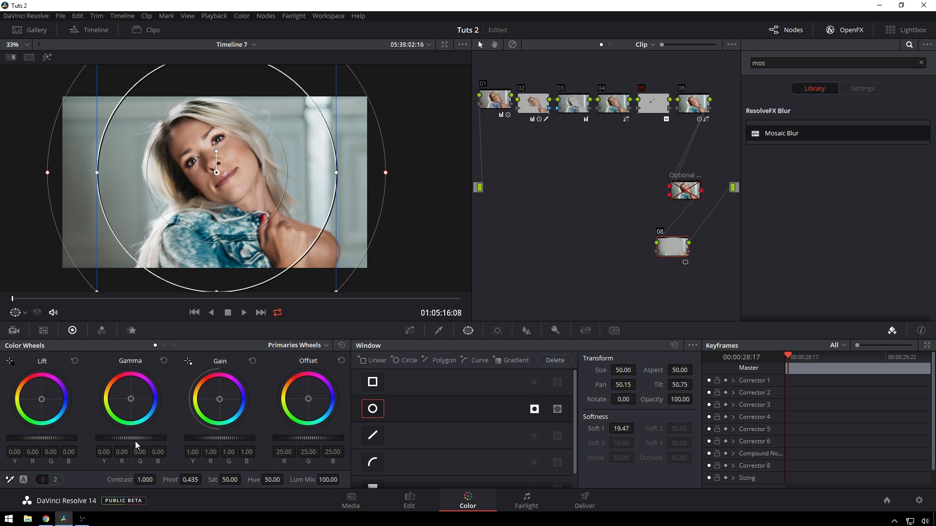
pyautogui.scroll(-4, 145, 436)
pyautogui.scroll(2, 144, 437)
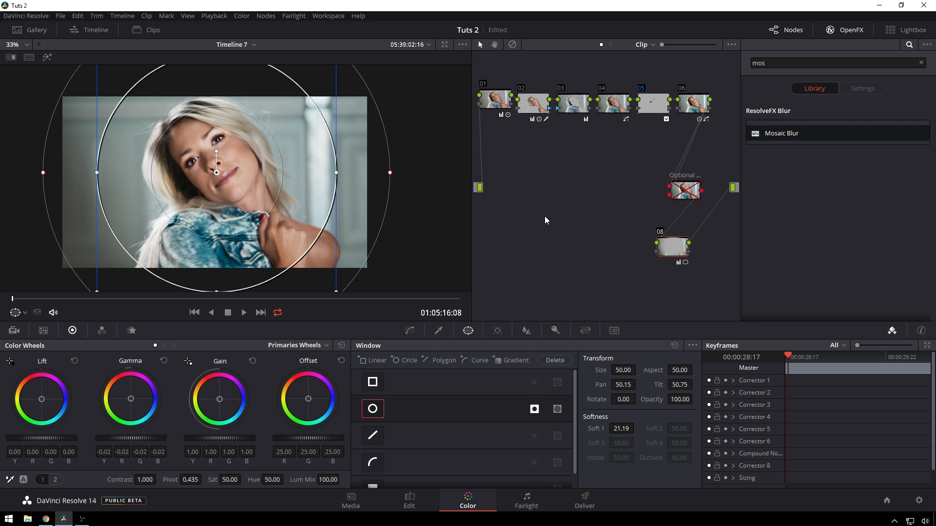
# - Re-enable the Optional FX compound node and lower its contrast to 0.698
pyautogui.click(686, 191)
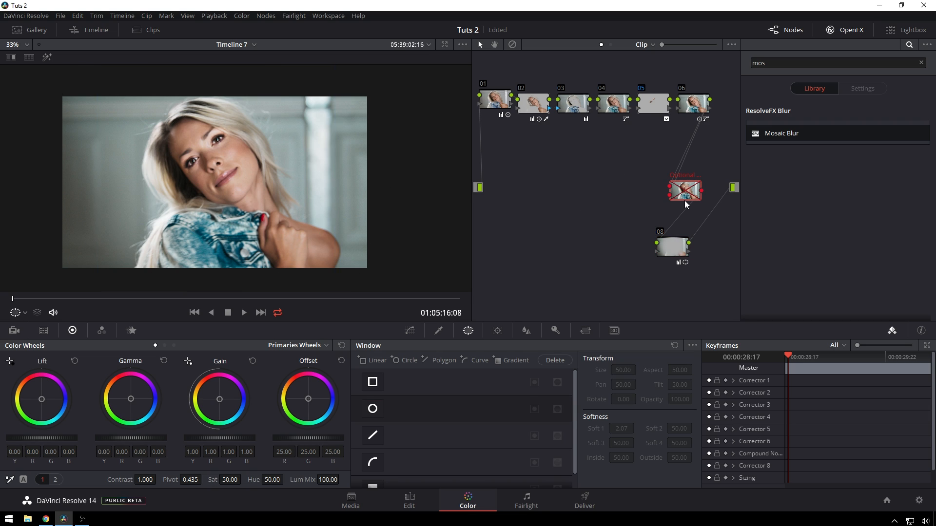
pyautogui.hotkey('ctrl', 'd')
pyautogui.moveTo(149, 480); pyautogui.dragTo(124, 480)
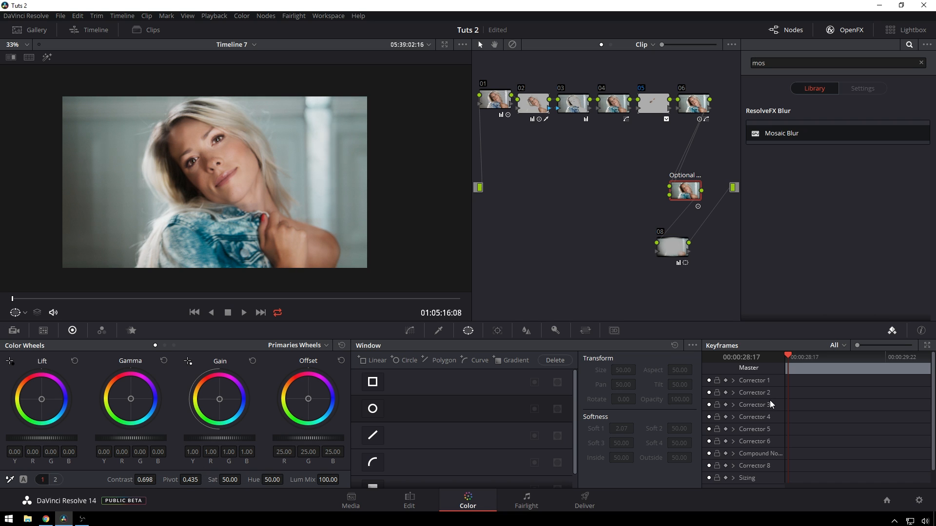